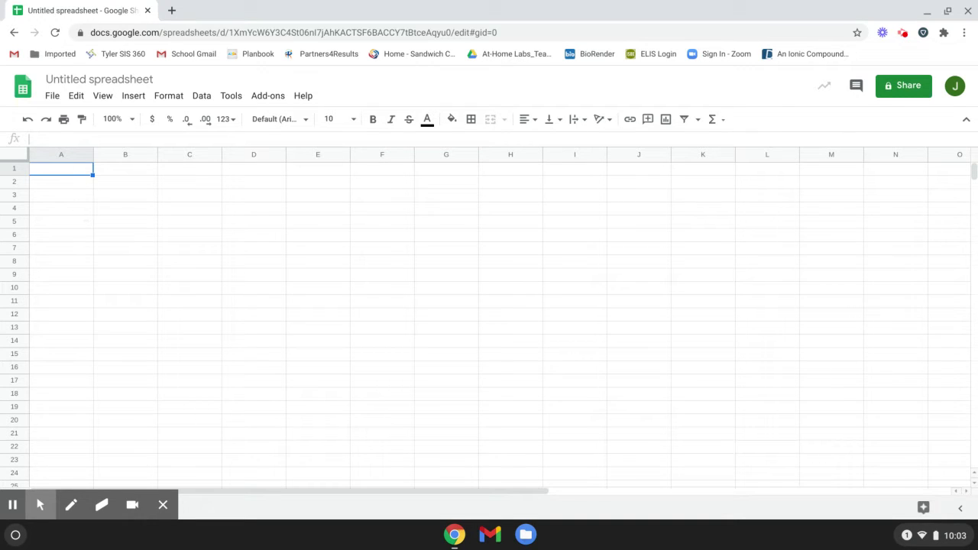
- Enter the column headers "Generation" in A1 and "# Hares" in B1
text(Generation)
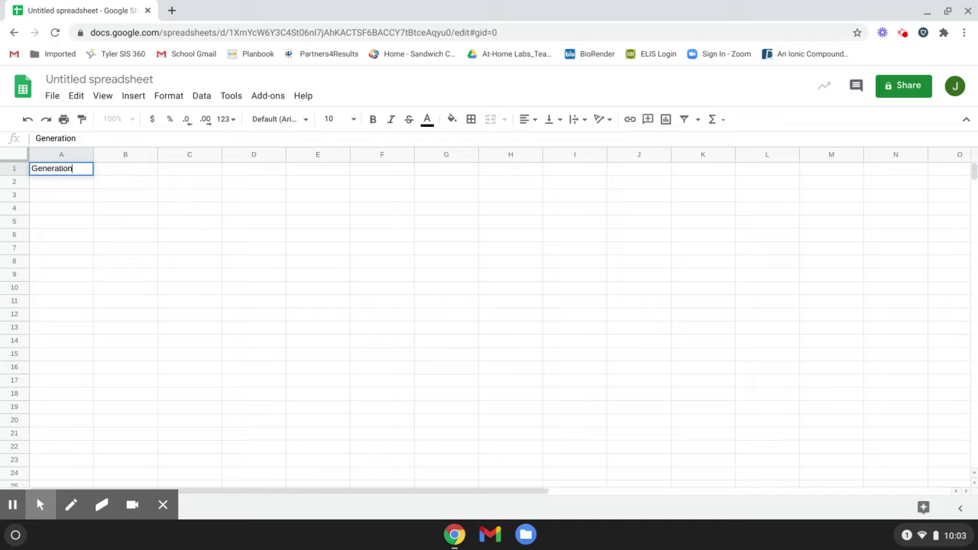
key(Return)
key(Right)
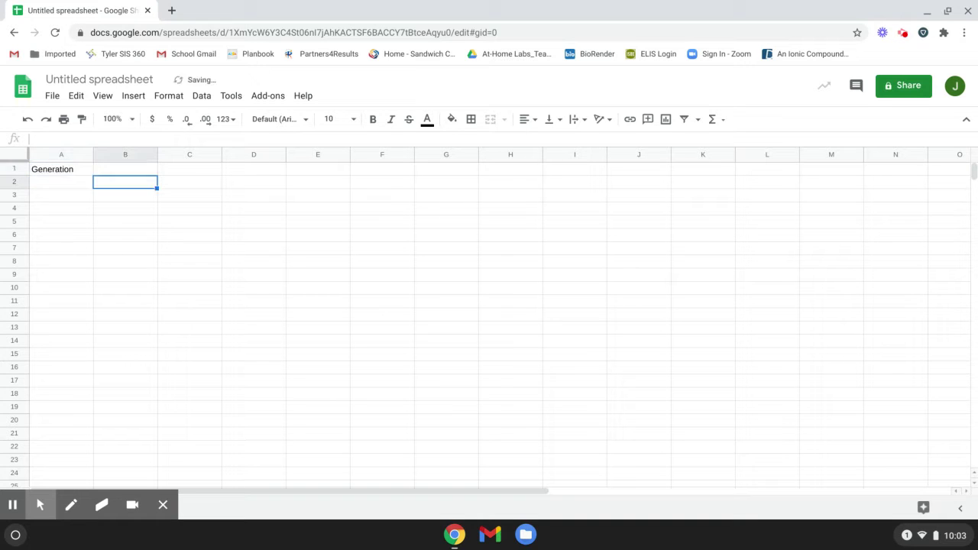
key(Up)
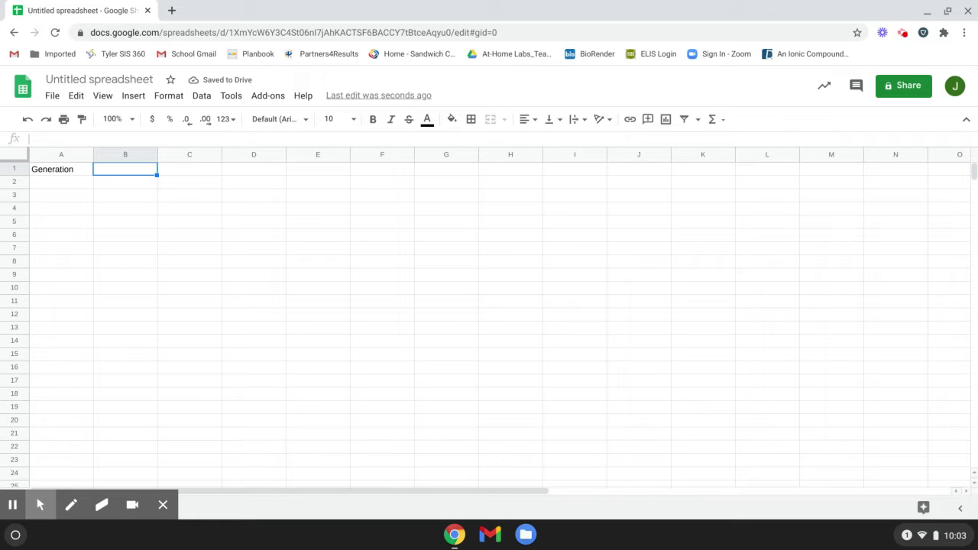
text(# Haplo)
key(BackSpace)
key(BackSpace)
key(BackSpace)
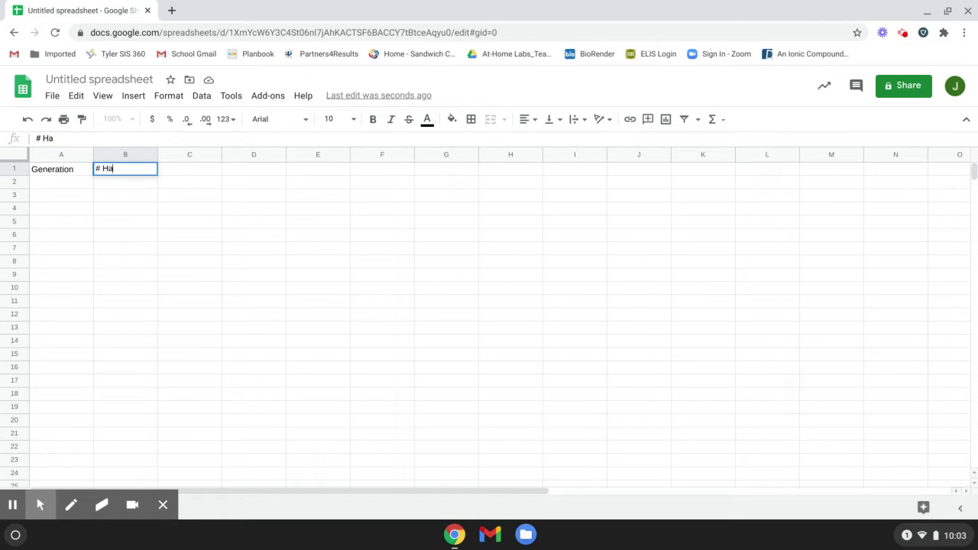
text(res)
key(Tab)
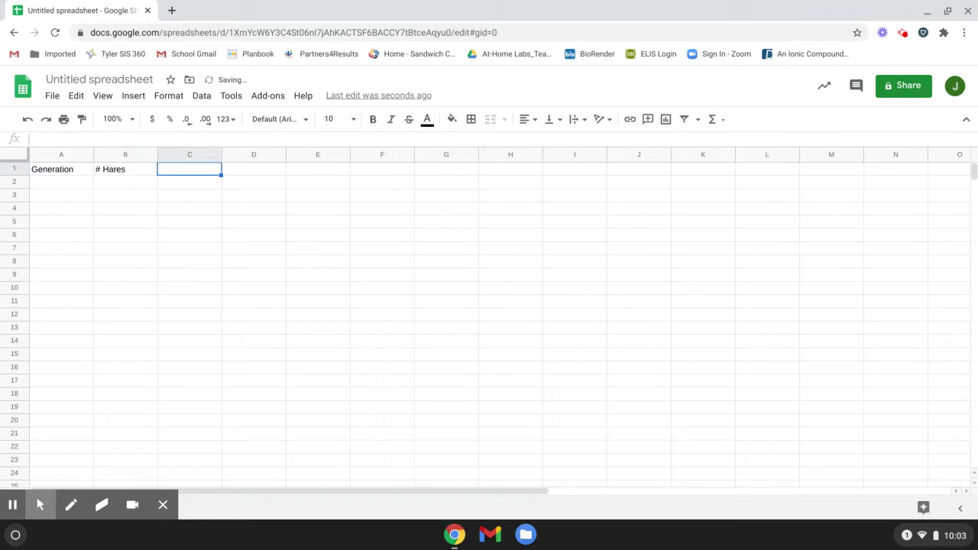
- Enter the column headers "# Lynx" in C1 and "Hares Eaten" in D1
text(# Lyn)
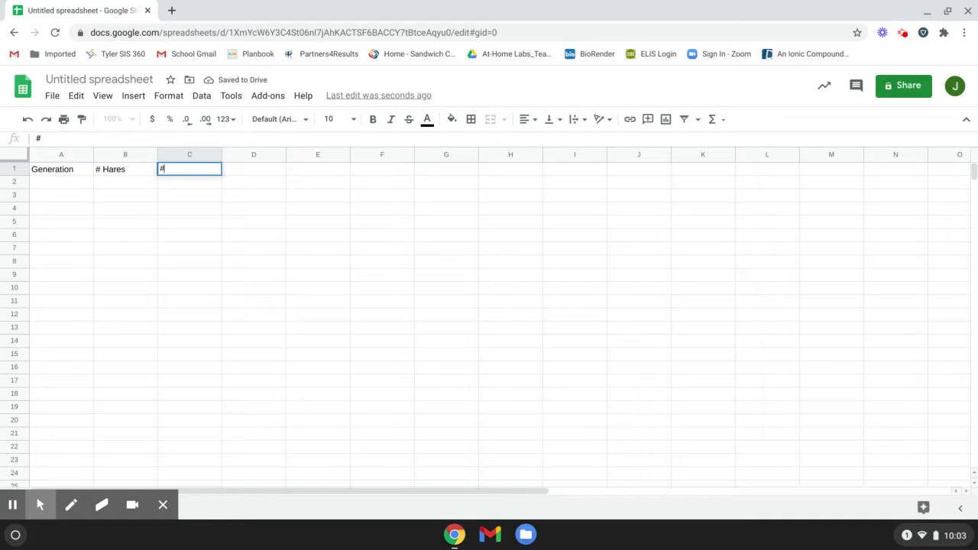
key(BackSpace)
key(BackSpace)
text(ynx)
key(Tab)
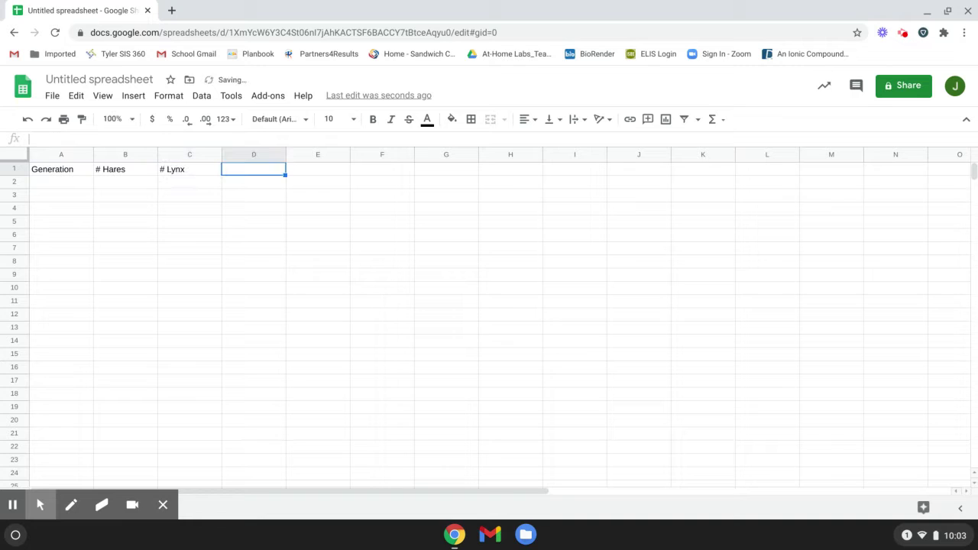
text(Hares Eaten)
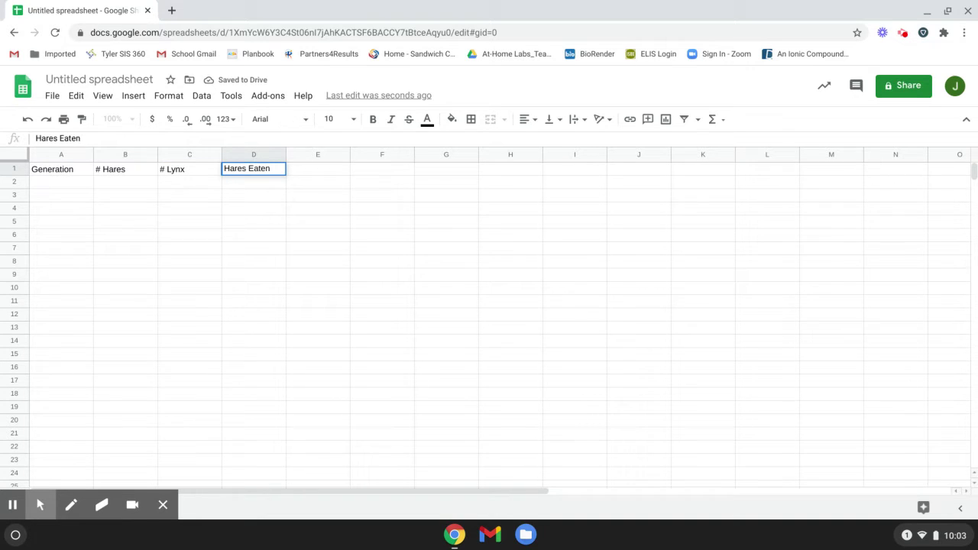
key(Tab)
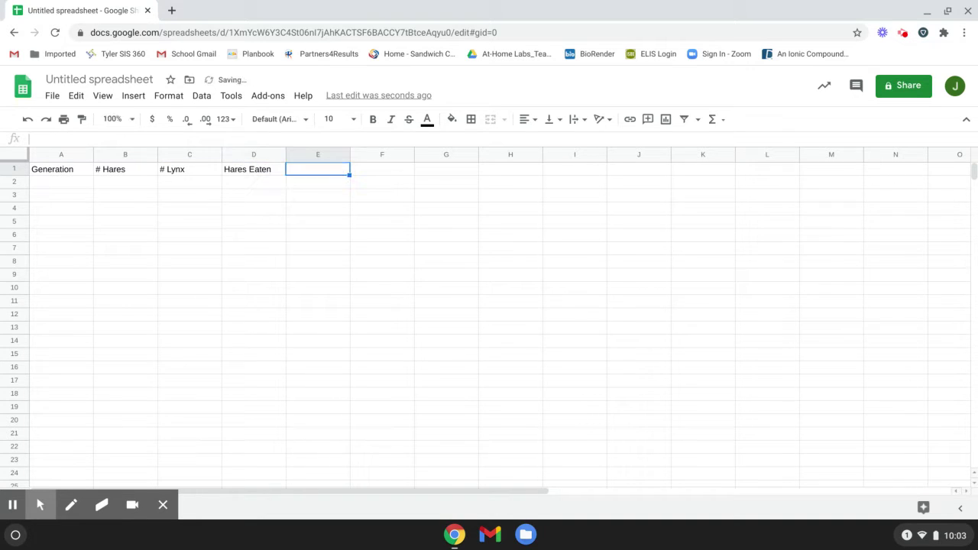
- Enter the headers "Hares Remaining" in E1 and "Lynx Starved" in F1, and make row 1 taller
text(Hares Remaining)
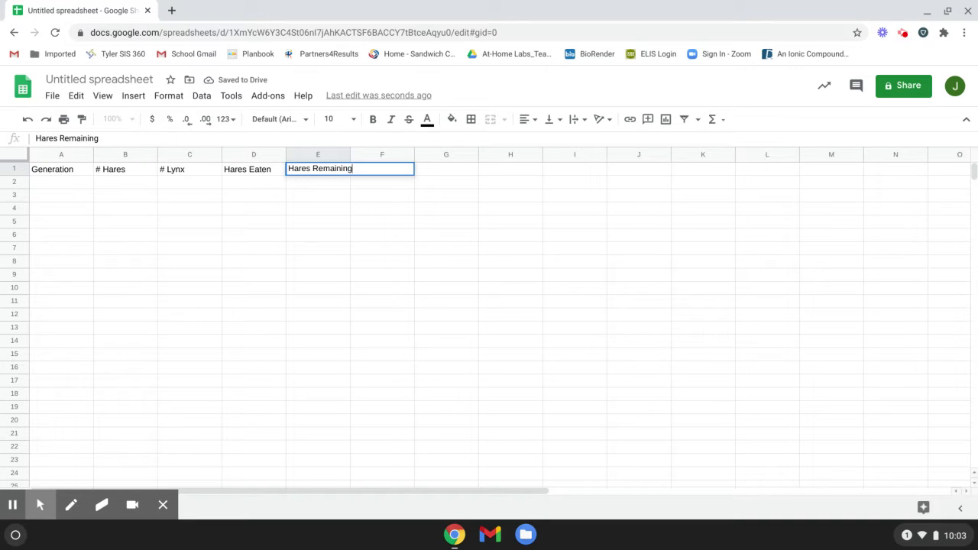
key(Tab)
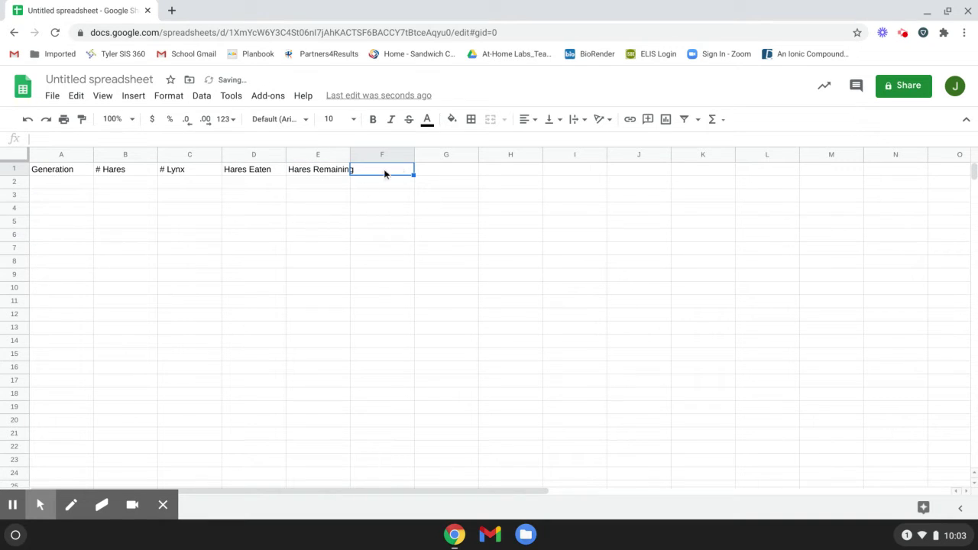
text(Lyn)
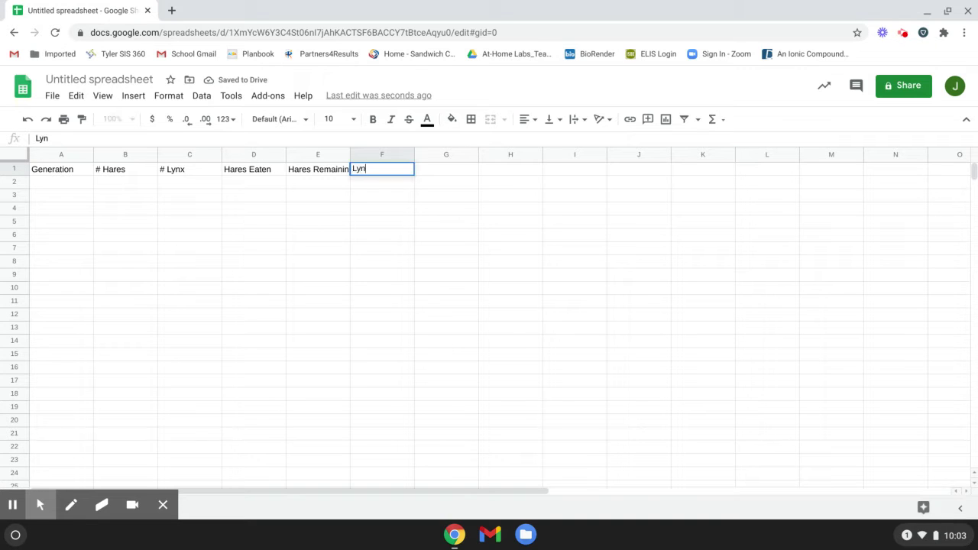
text(x Starved)
key(Return)
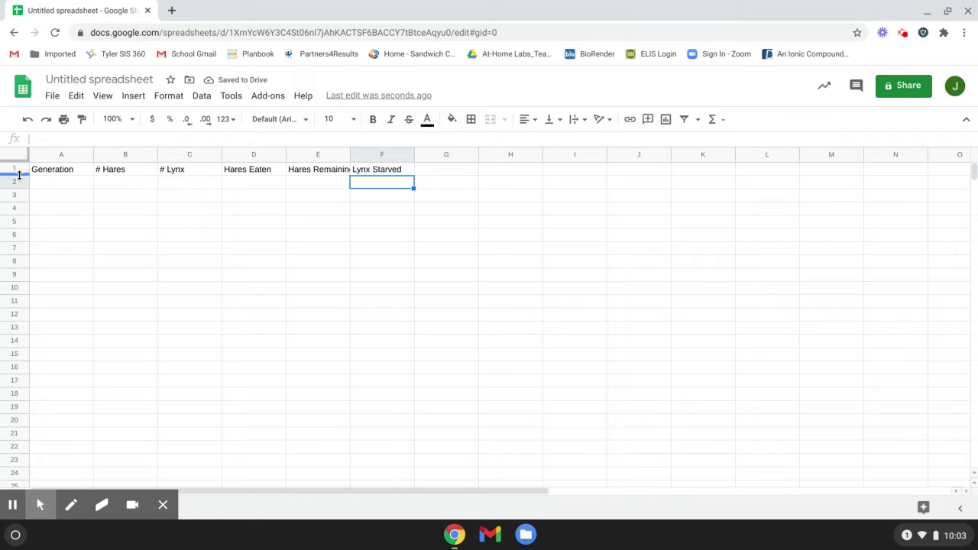
drag(19, 174, 19, 185)
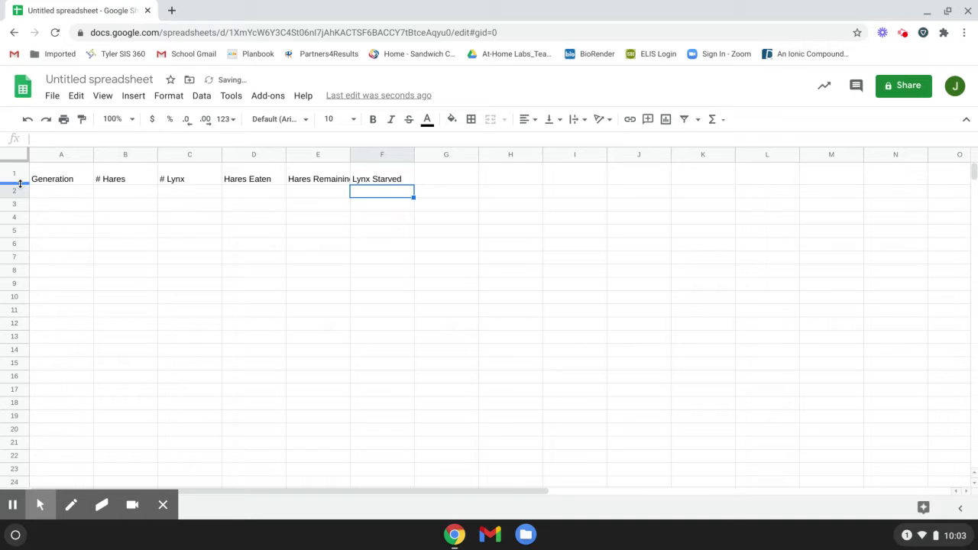
- Try conditional formatting on the Hares Remaining header cell with the default "Is not empty" rule
click(325, 177)
right_click(325, 178)
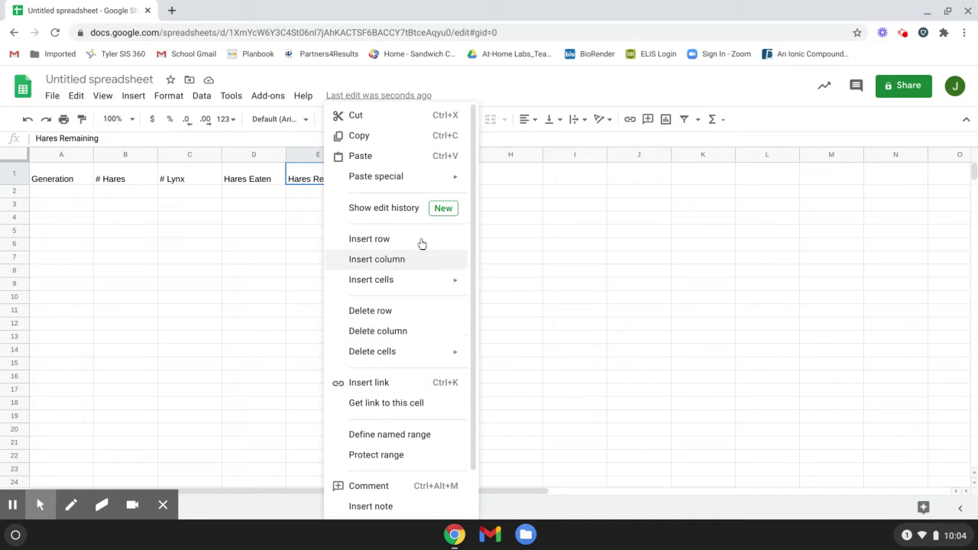
mouse_move(440, 288)
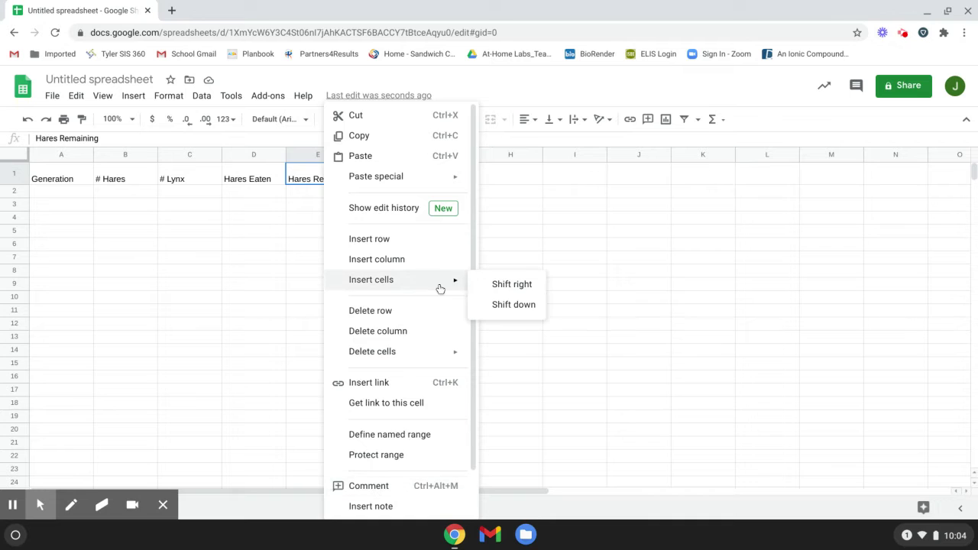
scroll(439, 289, down, 1)
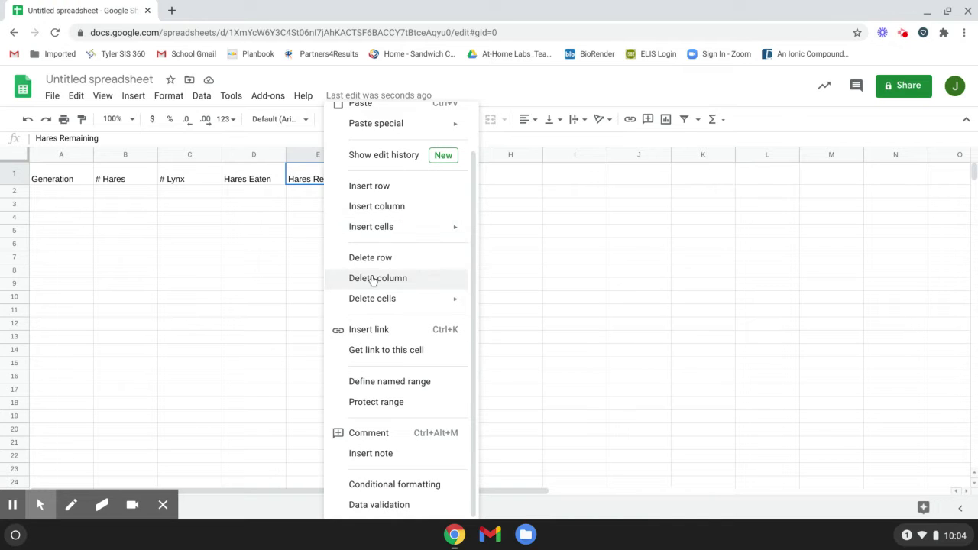
scroll(373, 281, up, 1)
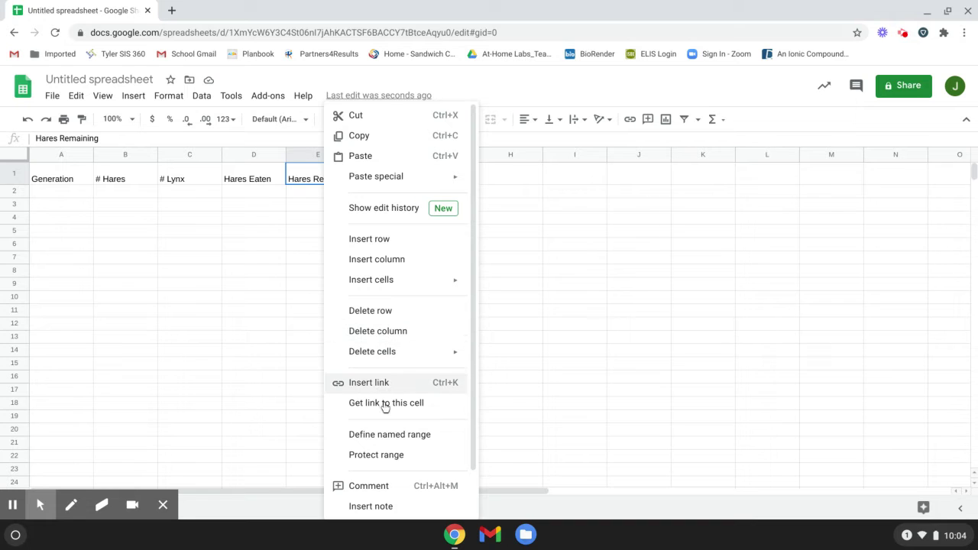
scroll(365, 456, down, 1)
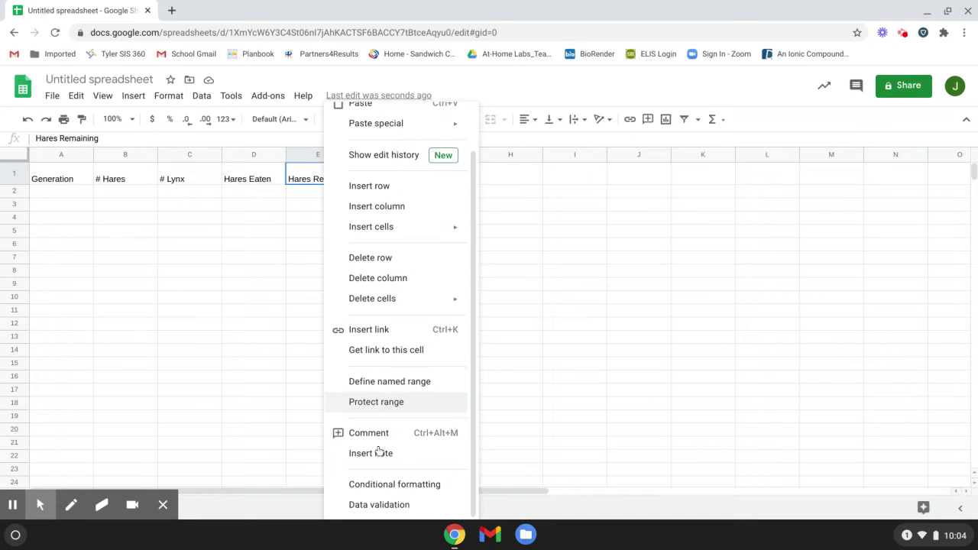
click(432, 485)
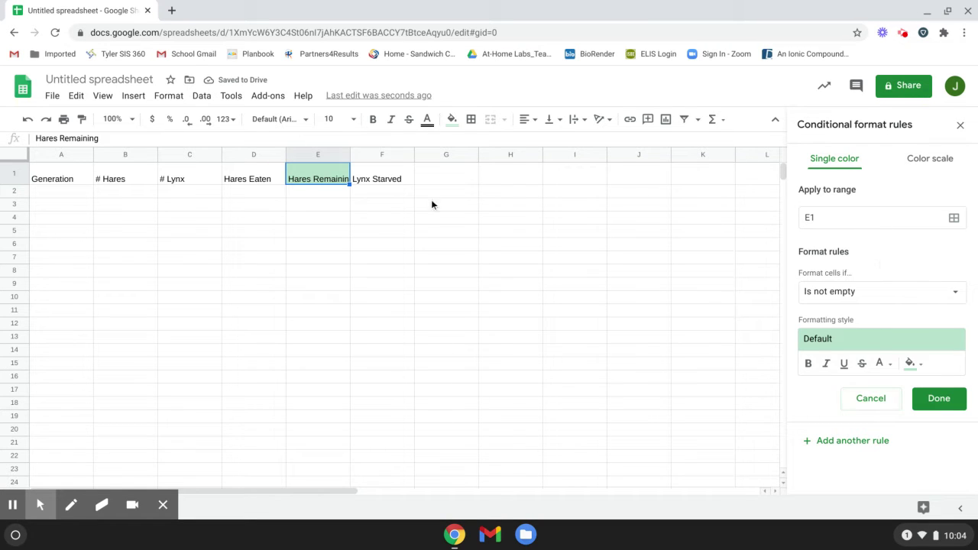
click(960, 125)
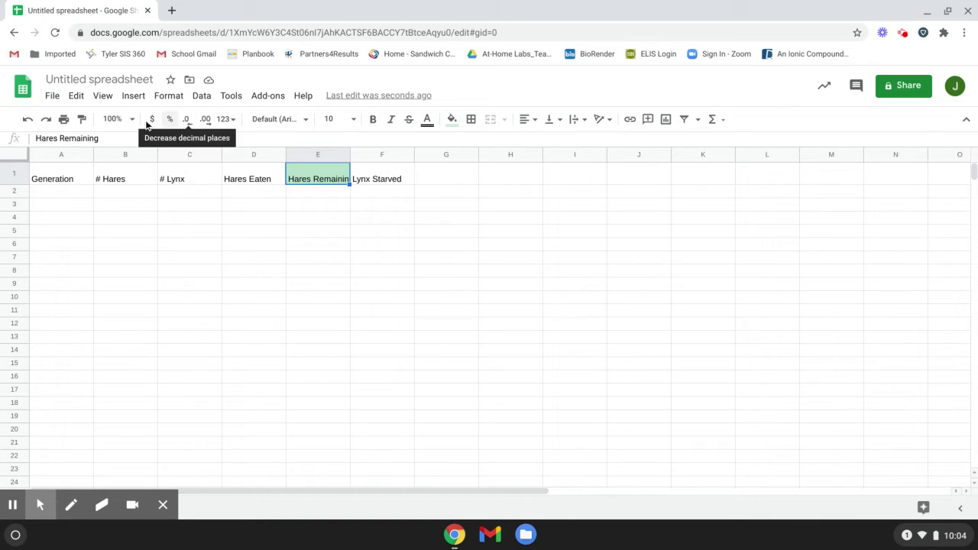
- Try wrapping the text of the Hares Remaining header, and undo both the wrap and the cell's conditional formatting
click(575, 121)
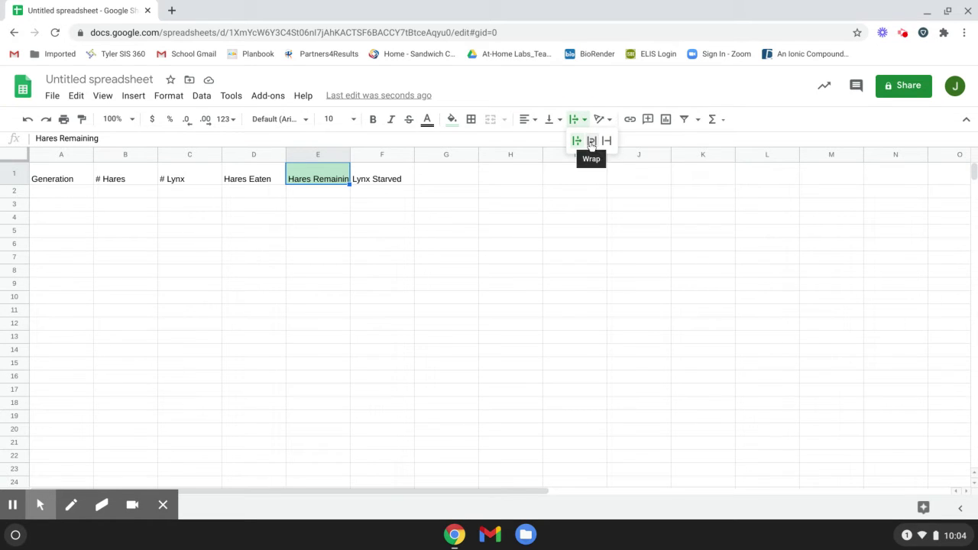
click(591, 142)
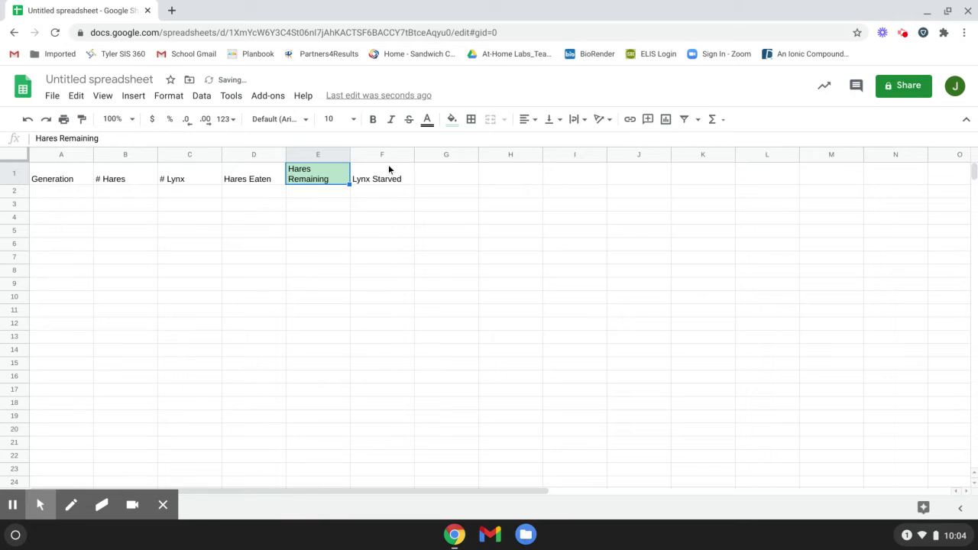
click(26, 120)
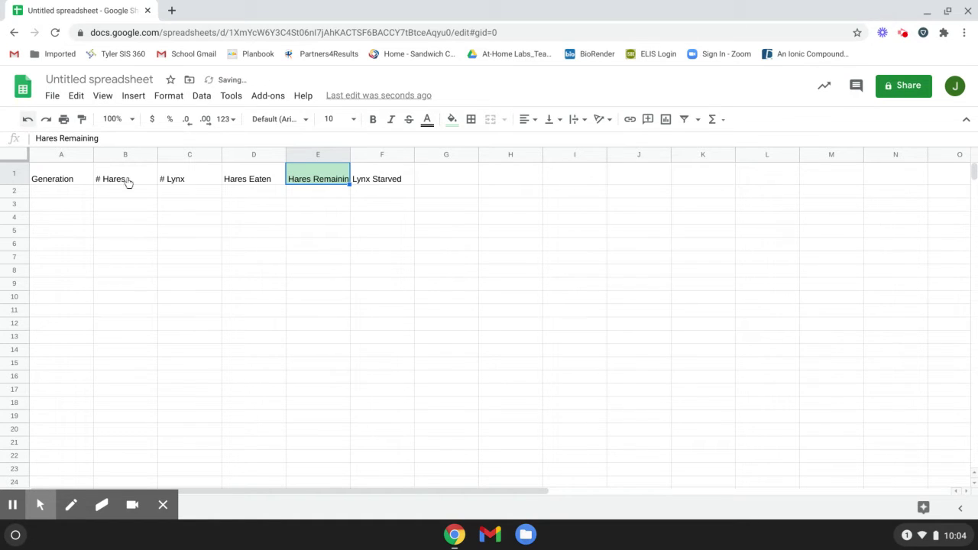
click(346, 238)
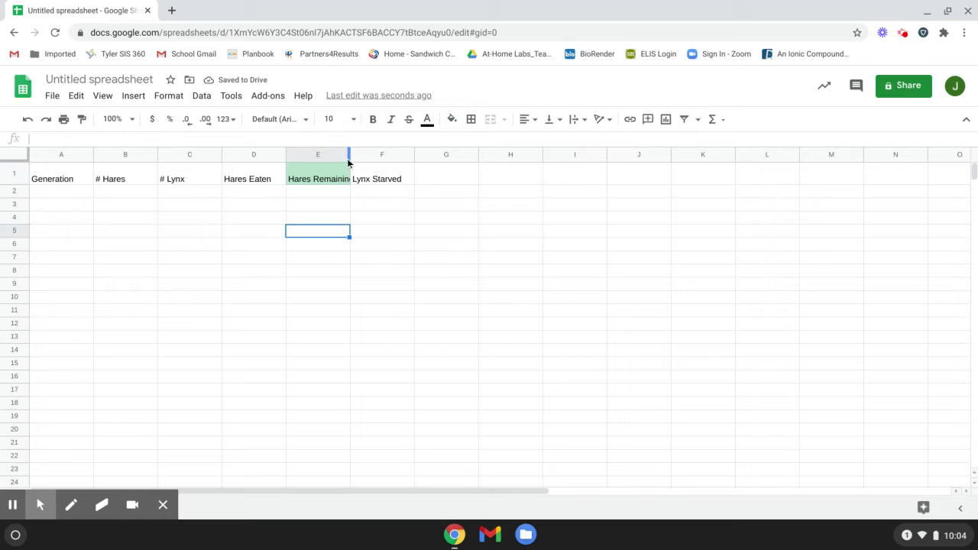
click(26, 121)
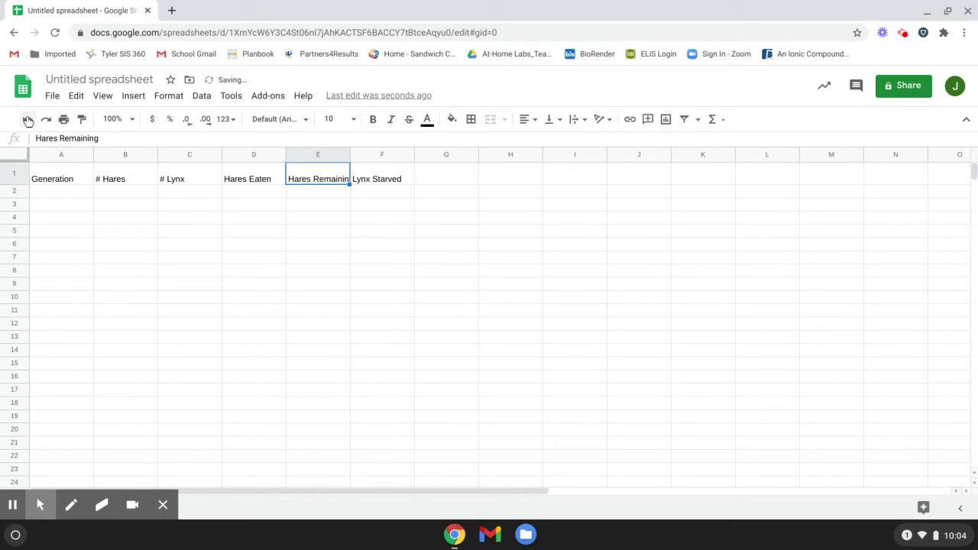
- Widen column E so the full "Hares Remaining" header fits in its cell
click(348, 287)
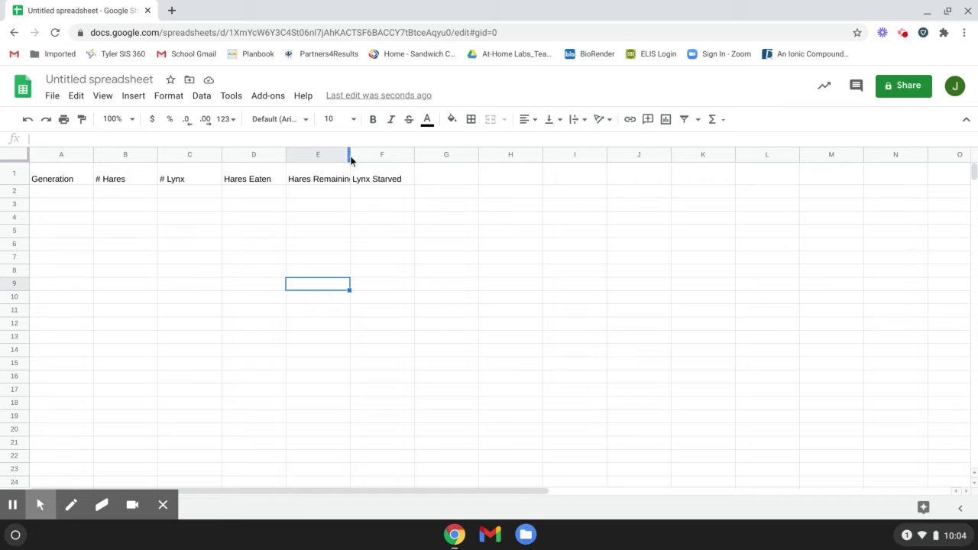
drag(350, 159, 368, 158)
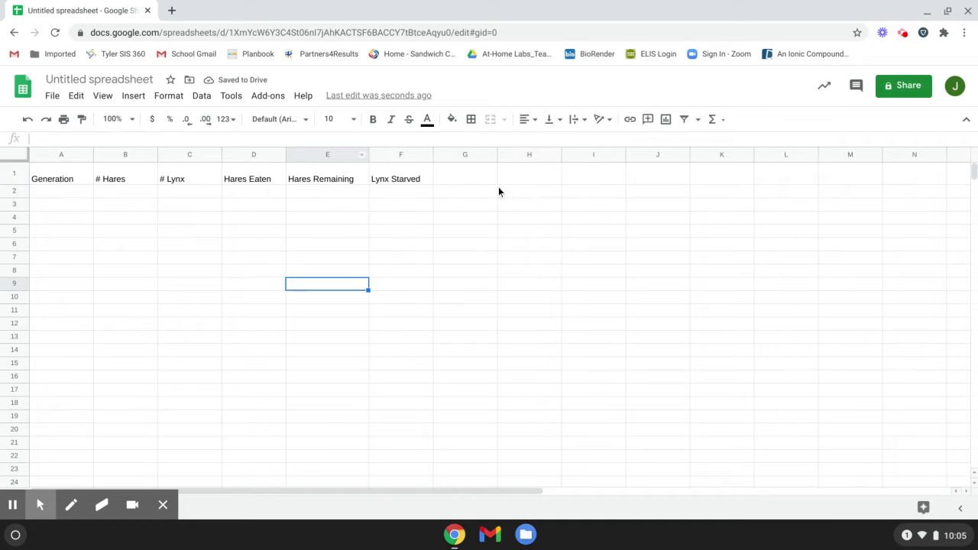
- Enter the column header "Lynx Surviving" in G1
click(466, 182)
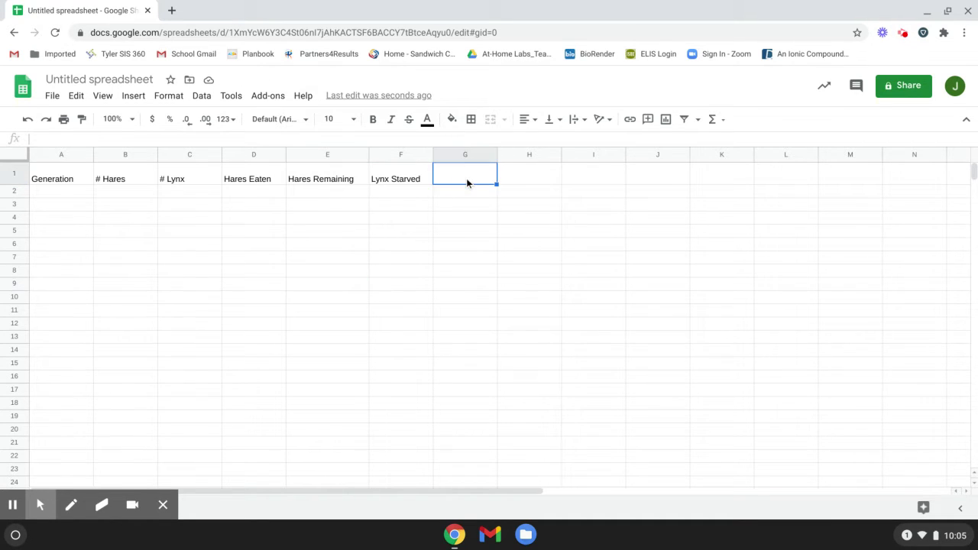
text(LYnx)
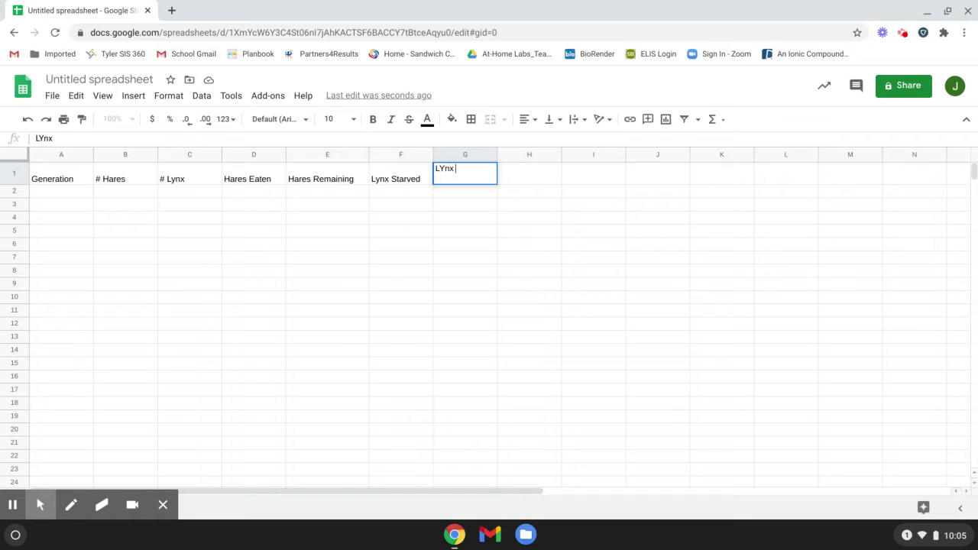
key(BackSpace)
key(BackSpace)
key(BackSpace)
text(ynx Surviving)
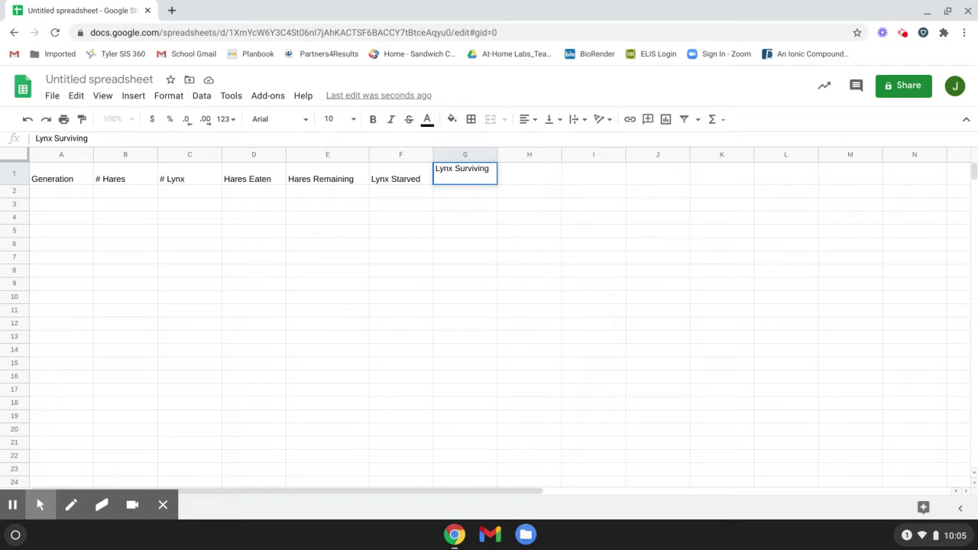
- Enter the column header "Lynx Offspring" in H1
key(Tab)
text(Lynx Offp)
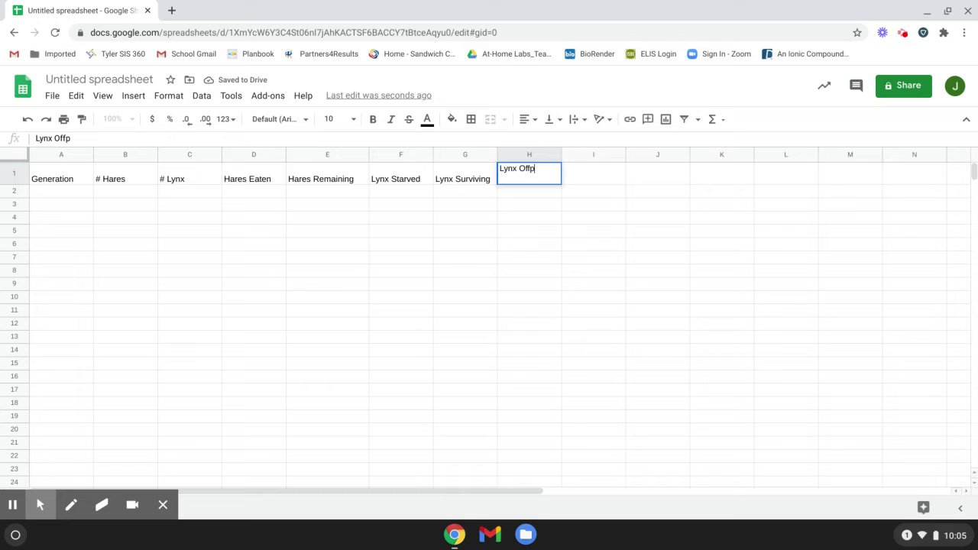
key(BackSpace)
text(spring)
key(Return)
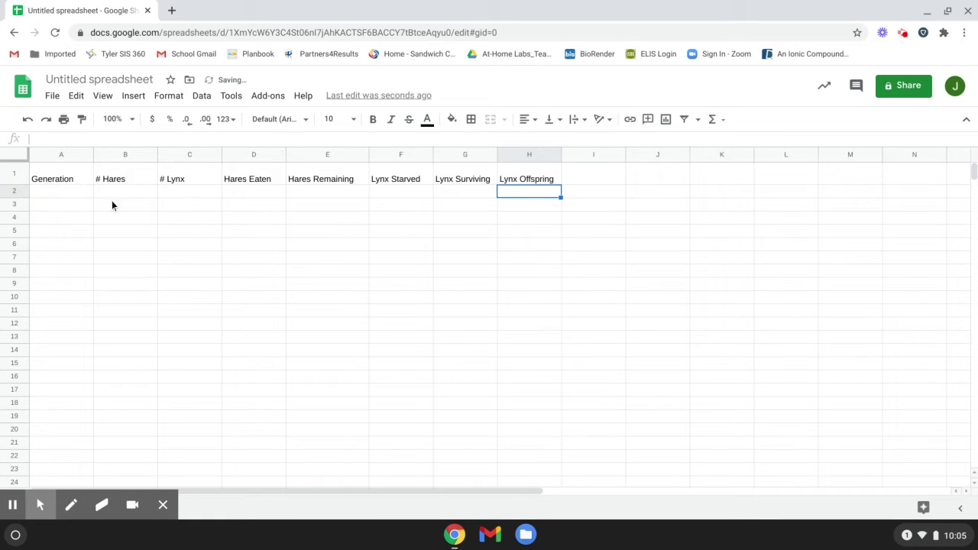
- Enter the generation numbers 1 and 2 in cells A2 and A3
click(74, 193)
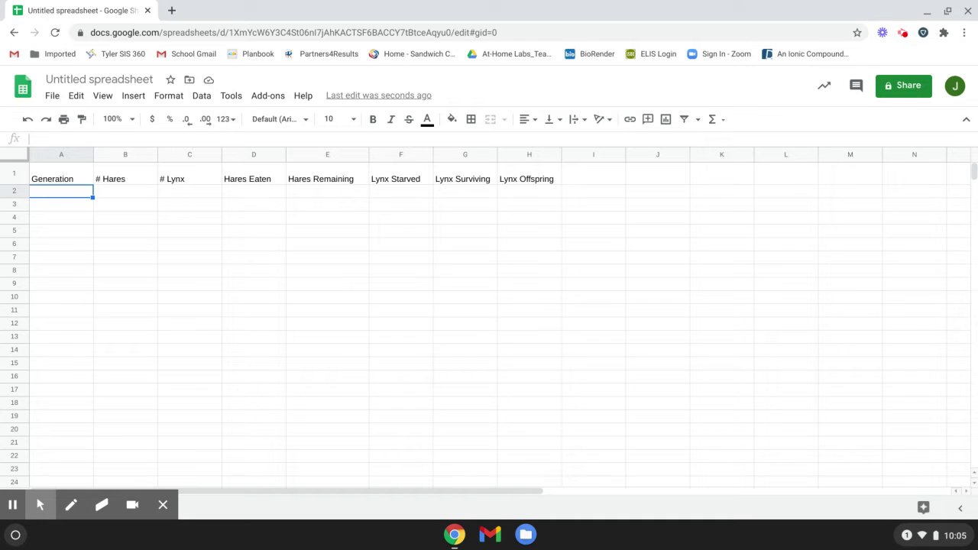
text(1)
key(Return)
text(2)
key(Return)
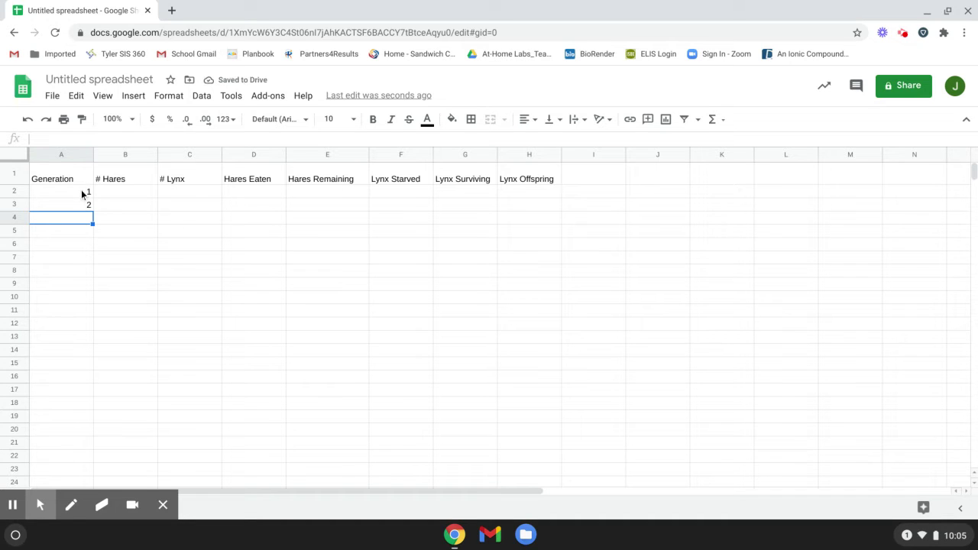
- Extend the generation numbering from A2:A3 down column A to 22 in cell A23
click(82, 194)
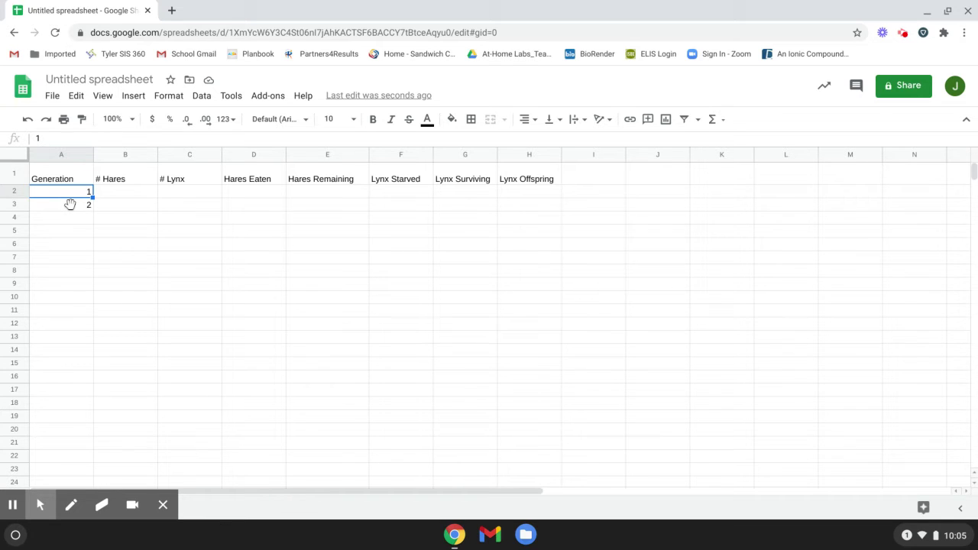
key(shift+Down)
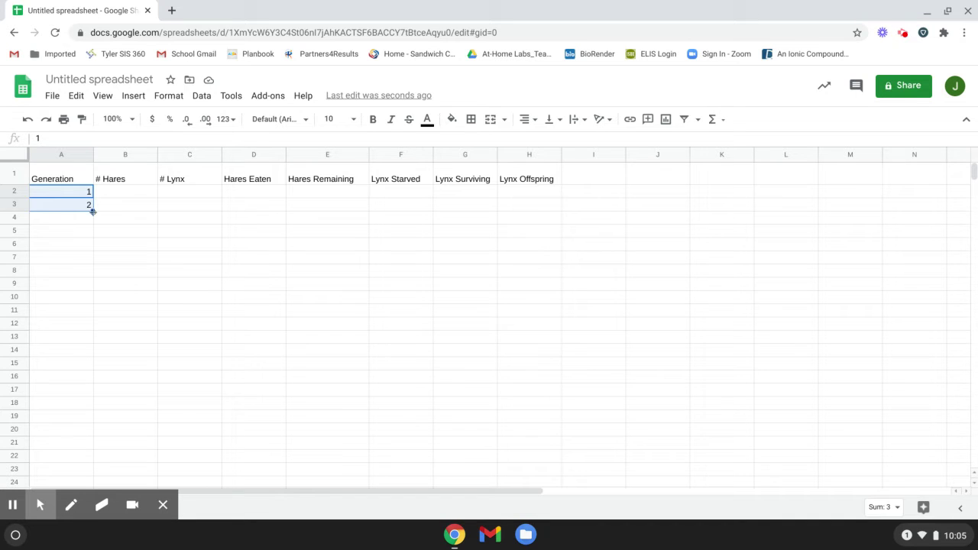
drag(92, 212, 90, 455)
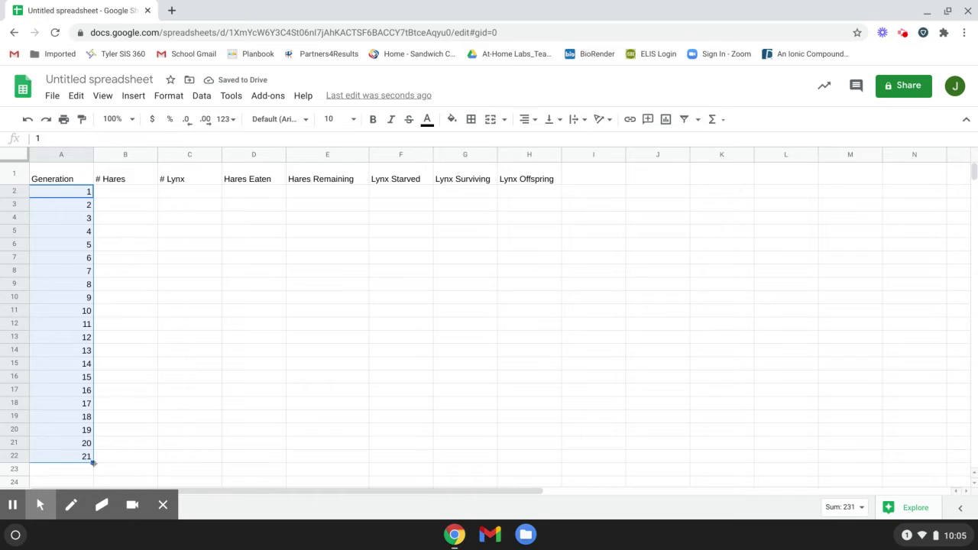
drag(92, 462, 91, 475)
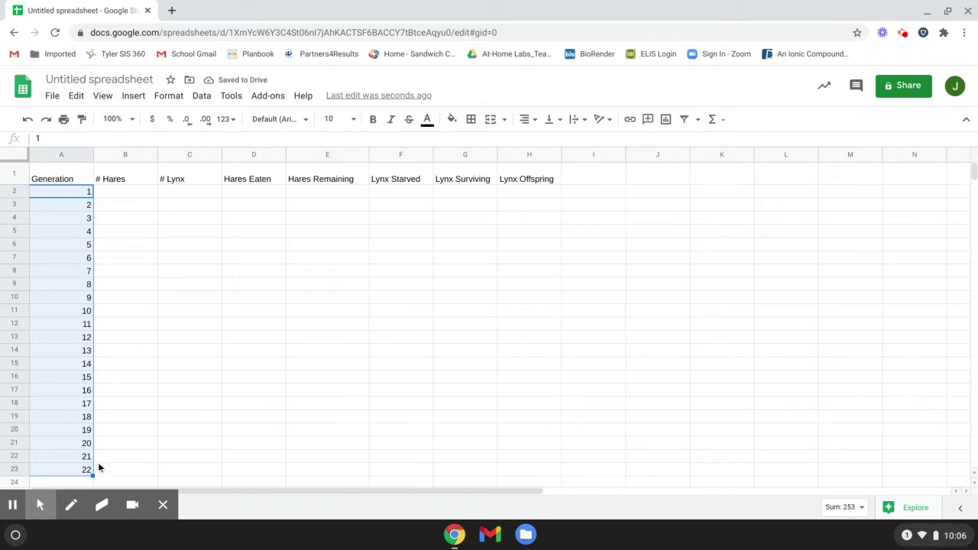
scroll(121, 342, down, 1)
double_click(121, 343)
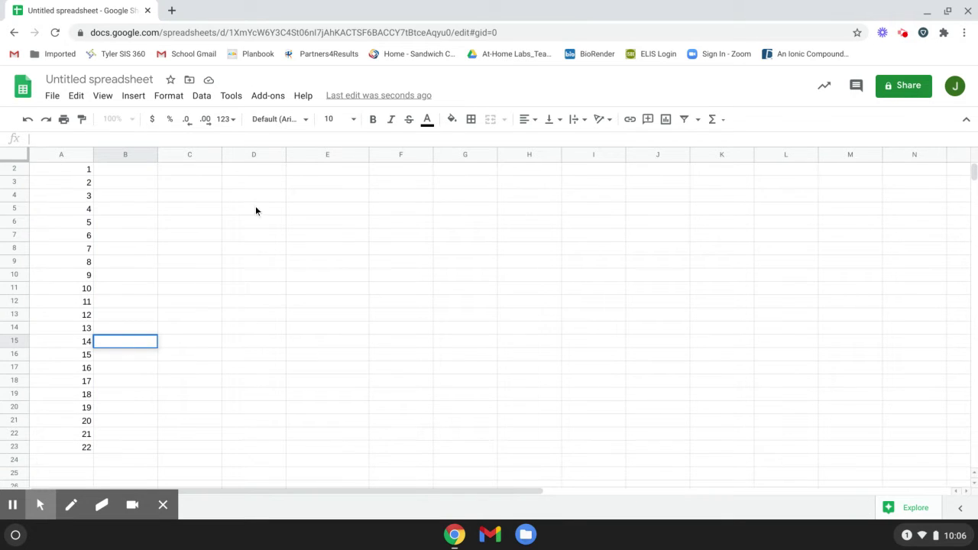
scroll(162, 184, up, 1)
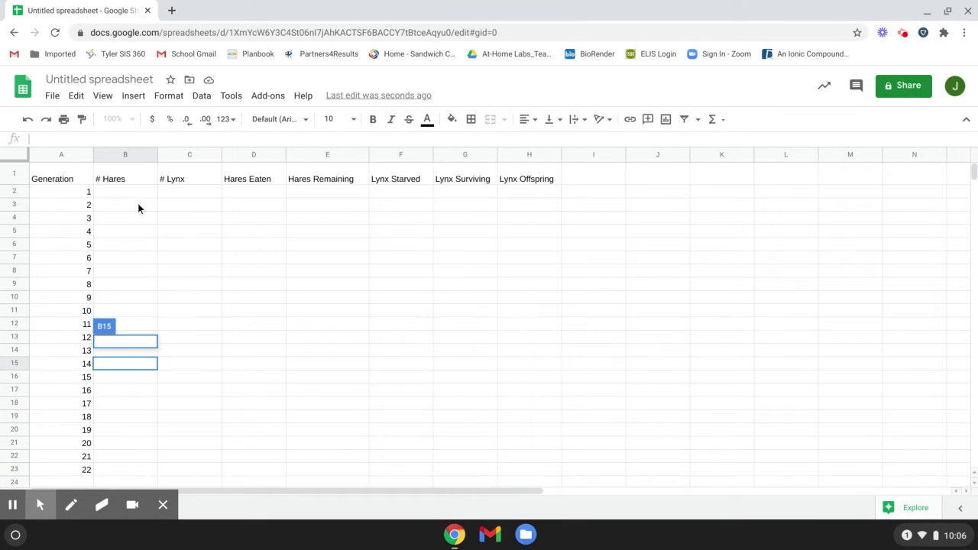
- Enter the generation 1 populations: 3 hares in B2 and 1 lynx in C2
click(146, 196)
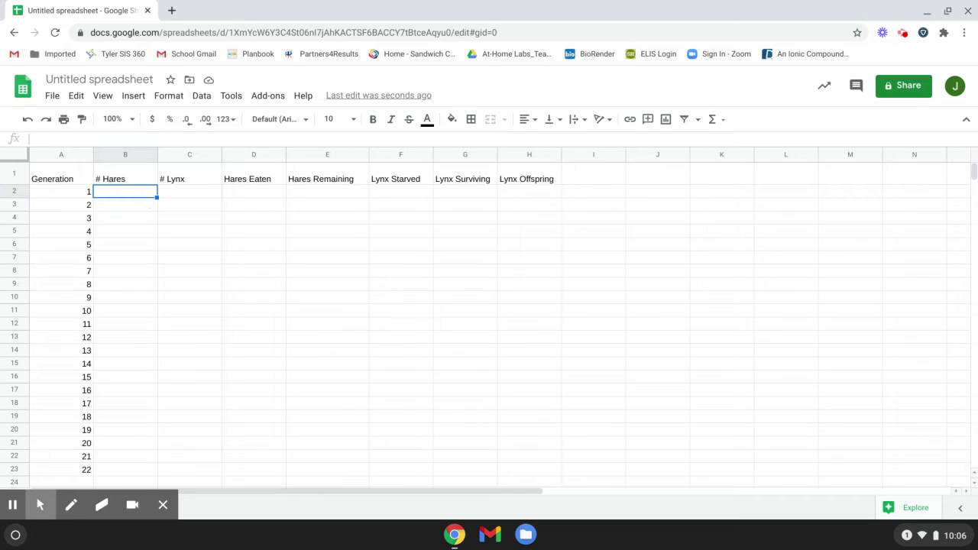
text(3)
key(Tab)
text(1)
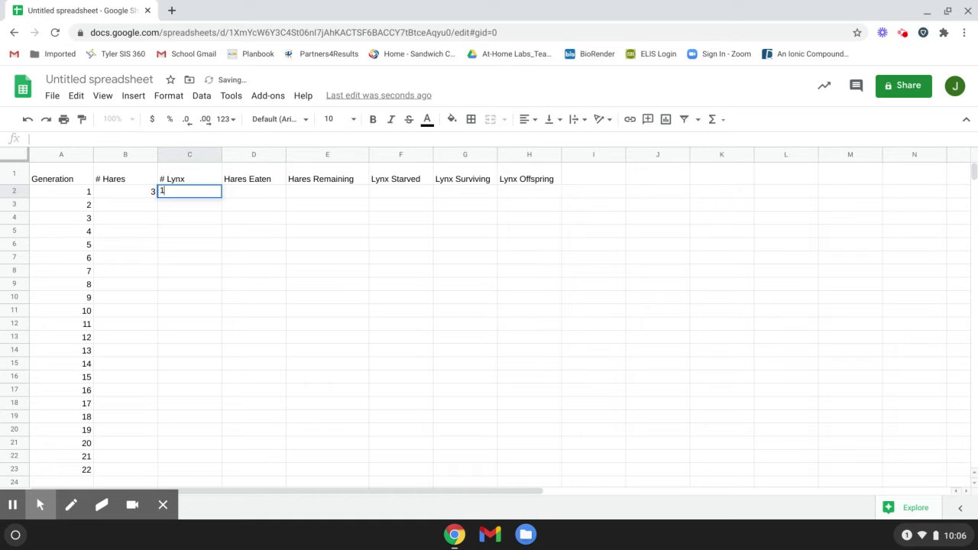
key(Return)
- Enter the generation 2 populations: 4 hares in B3 and 1 lynx in C3
click(125, 204)
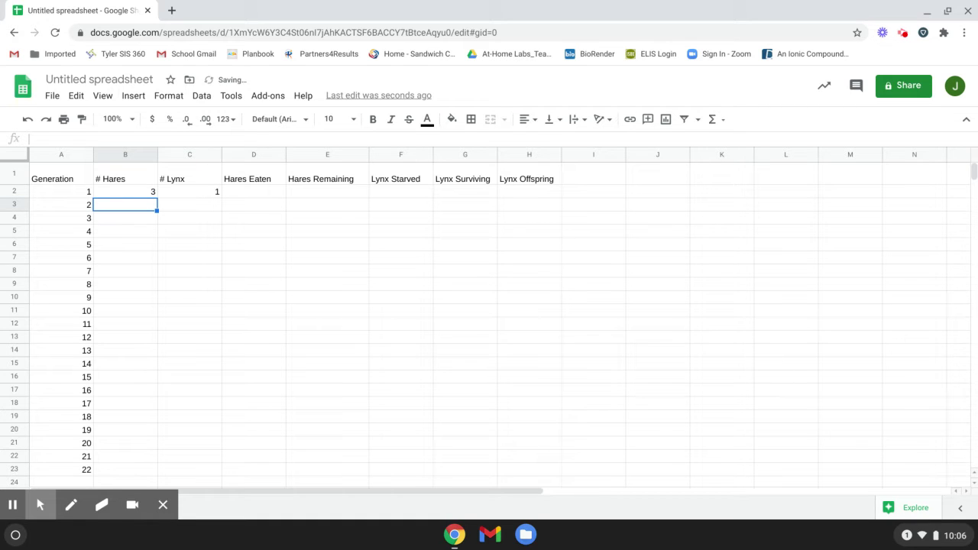
text(4)
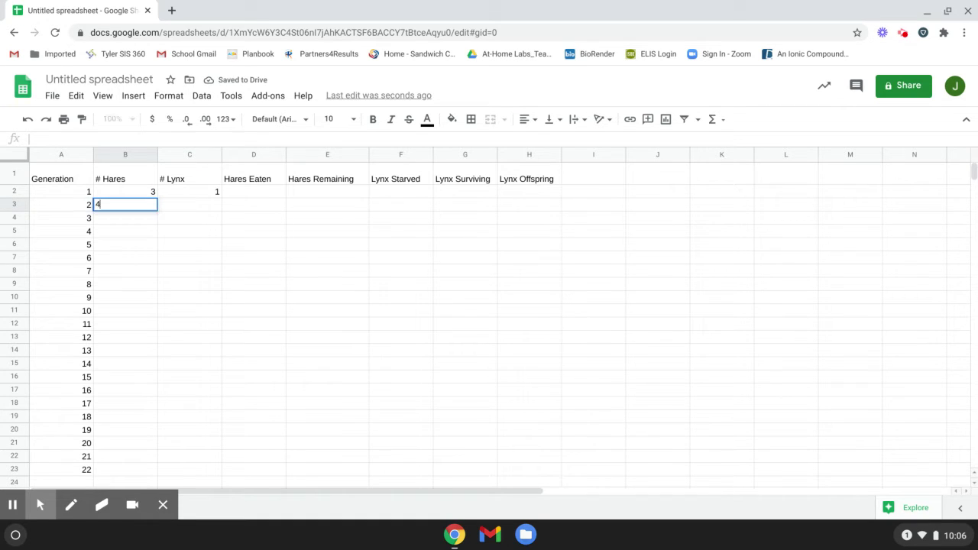
key(Tab)
text(1)
key(Return)
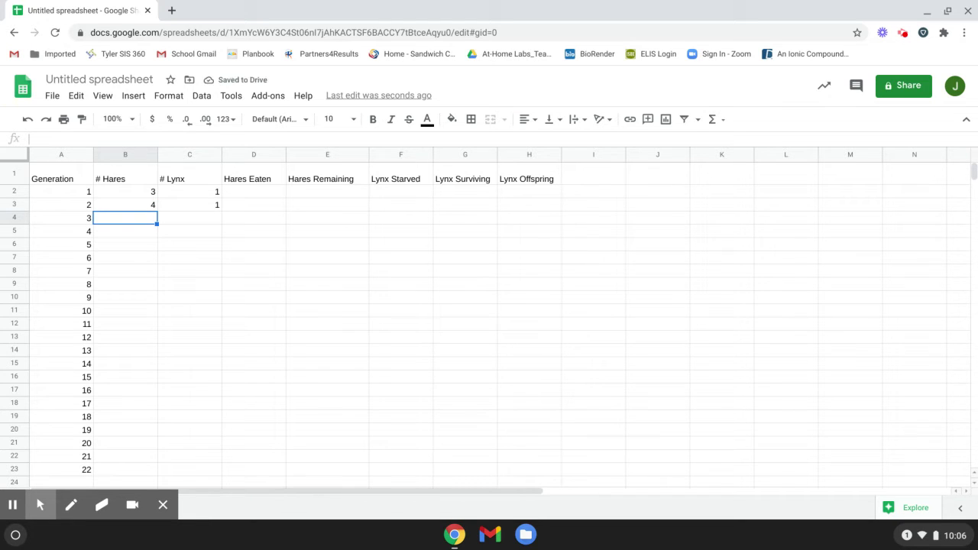
- Enter the generation 3 populations: 8 hares in B4 and 1 lynx in C4
text(8)
key(Return)
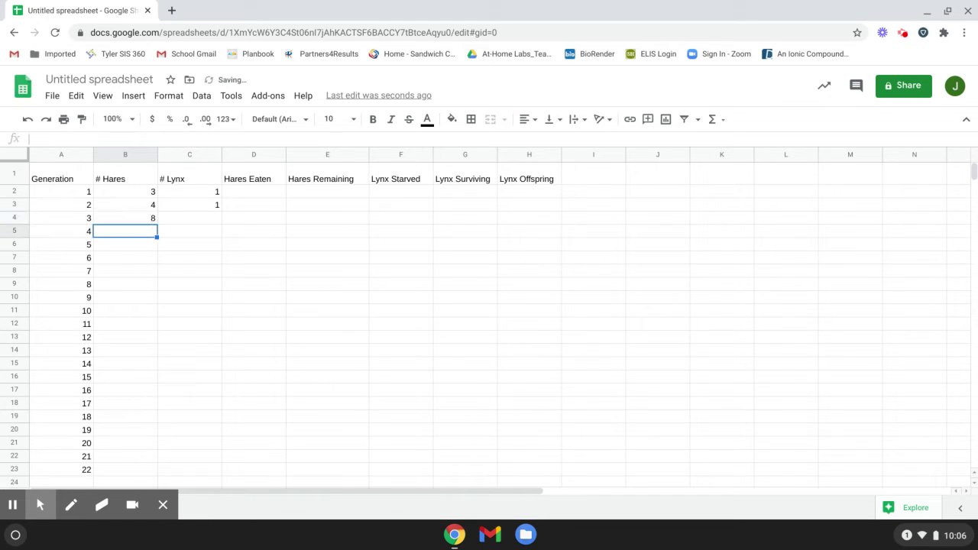
key(Up)
key(Right)
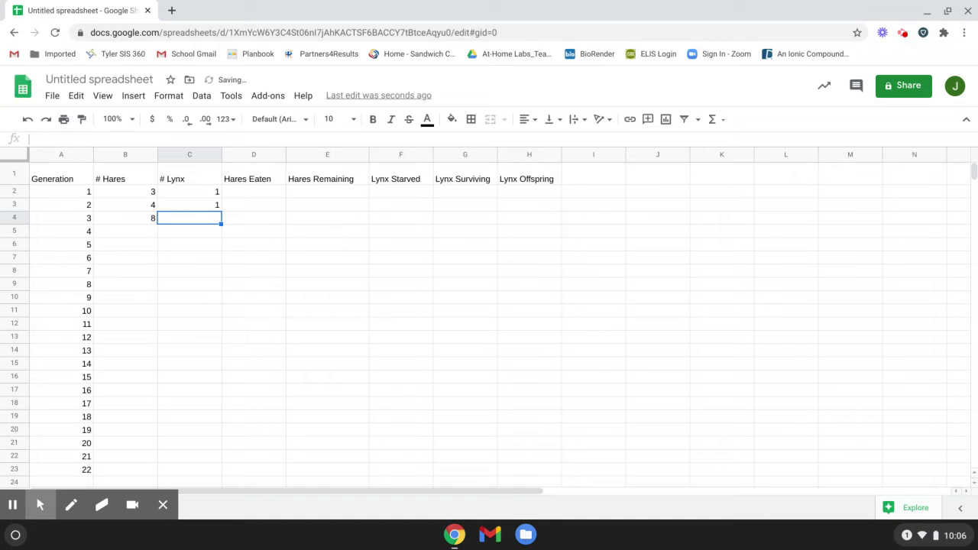
text(1)
key(Tab)
key(Return)
- Enter the generation 4 populations: 12 hares in B5 and 1 lynx in C5
key(Left)
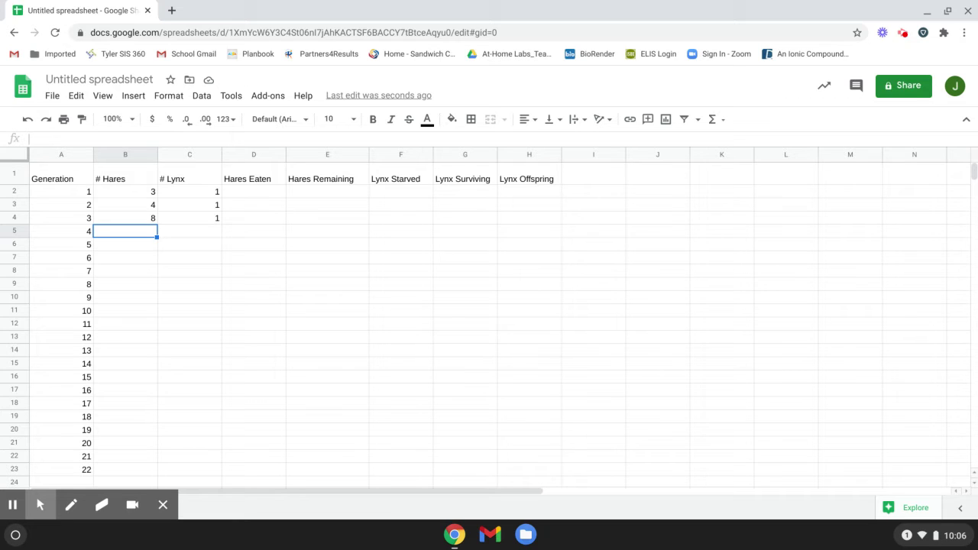
text(14)
key(BackSpace)
key(BackSpace)
text(12)
key(Tab)
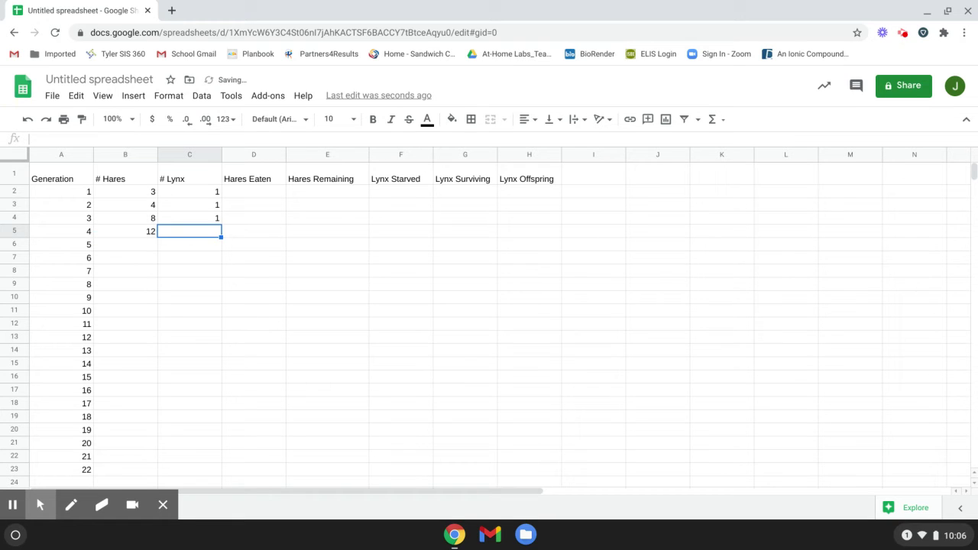
text(1)
key(Return)
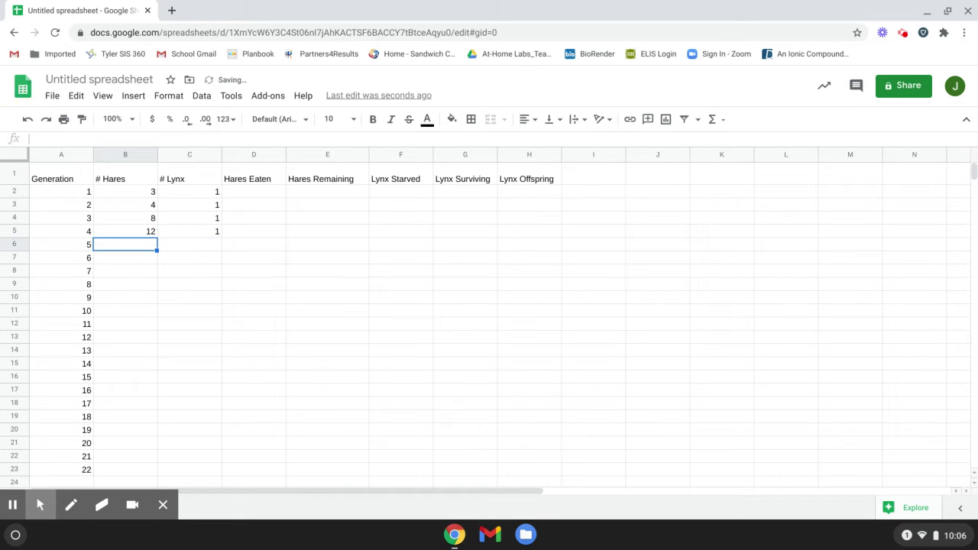
- Enter 28 hares and 1 lynx for generation 5 in row 6, and 44 hares and 2 lynx for generation 6 in row 7
text(28)
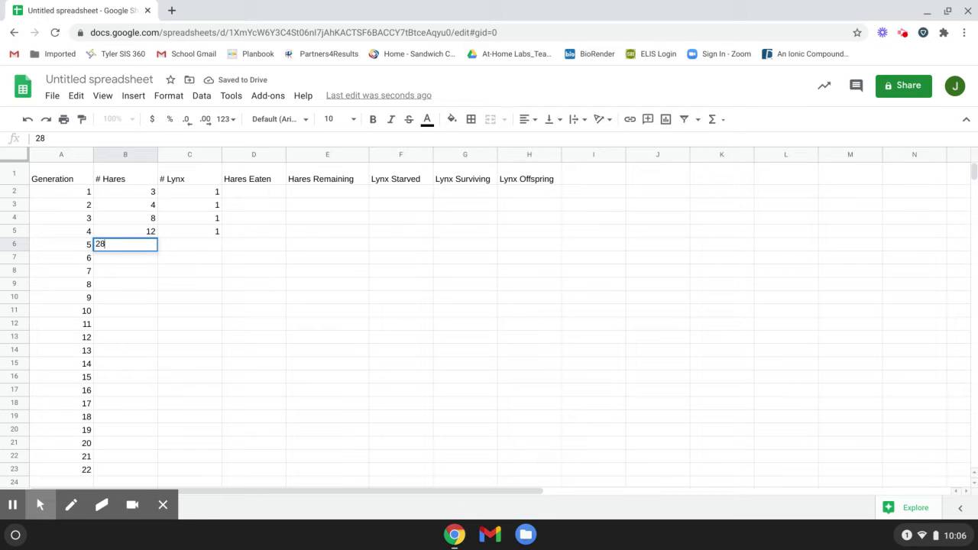
key(Tab)
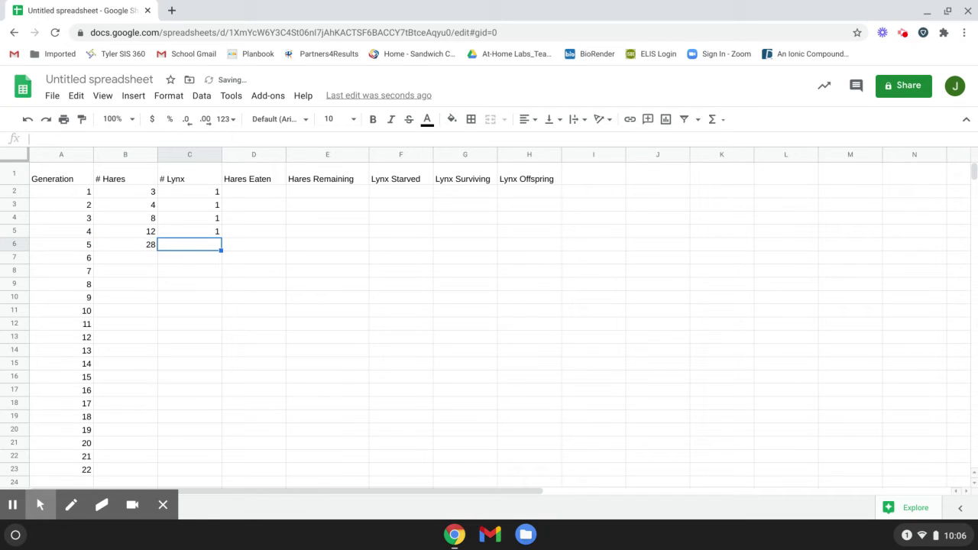
text(1)
key(Return)
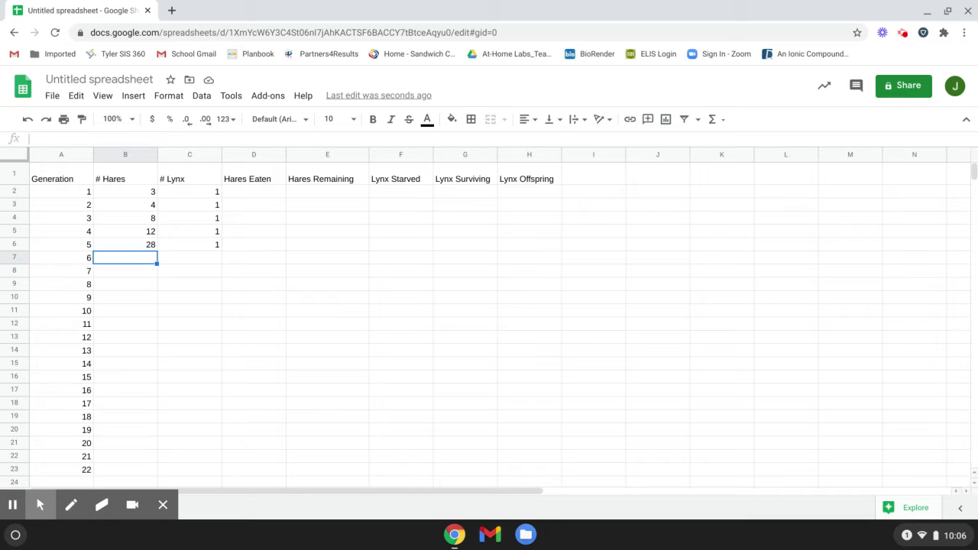
text(44)
key(Tab)
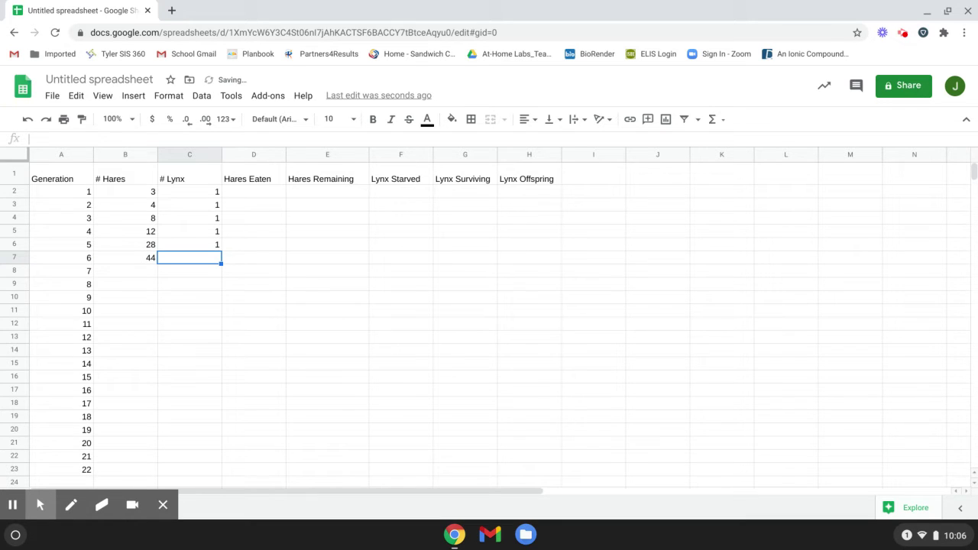
text(2)
key(Return)
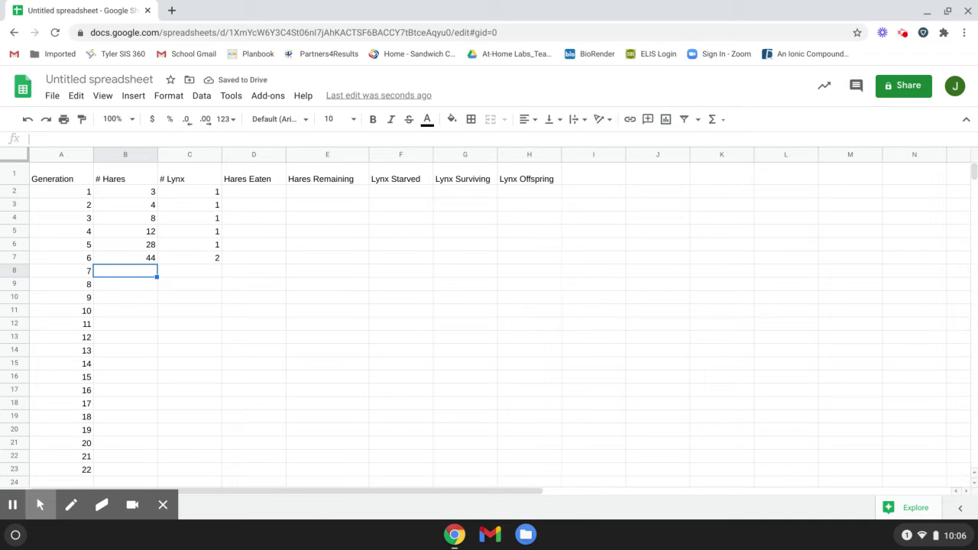
- Enter 62 hares and 2 lynx for generation 7 in row 8, and 102 hares and 4 lynx for generation 8 in row 9
text(62)
key(Tab)
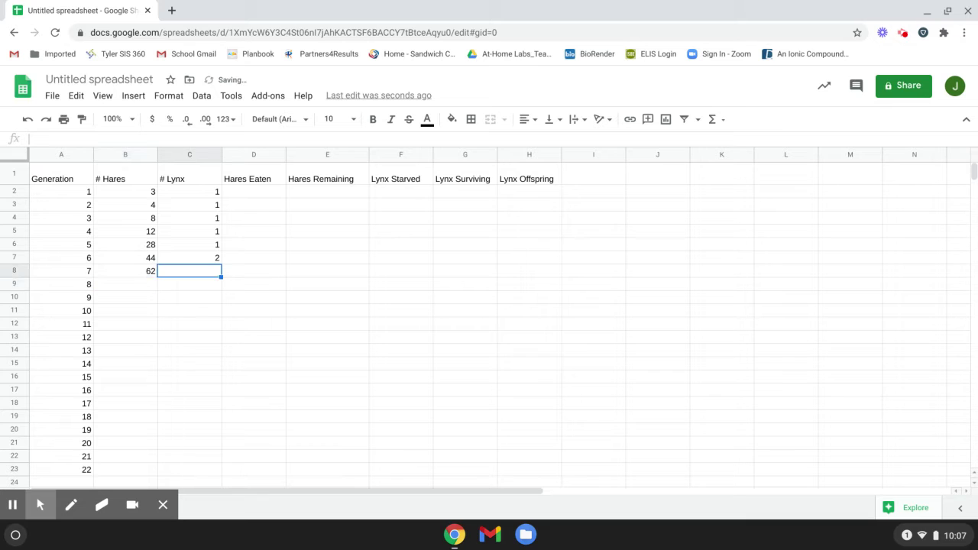
text(2)
key(Return)
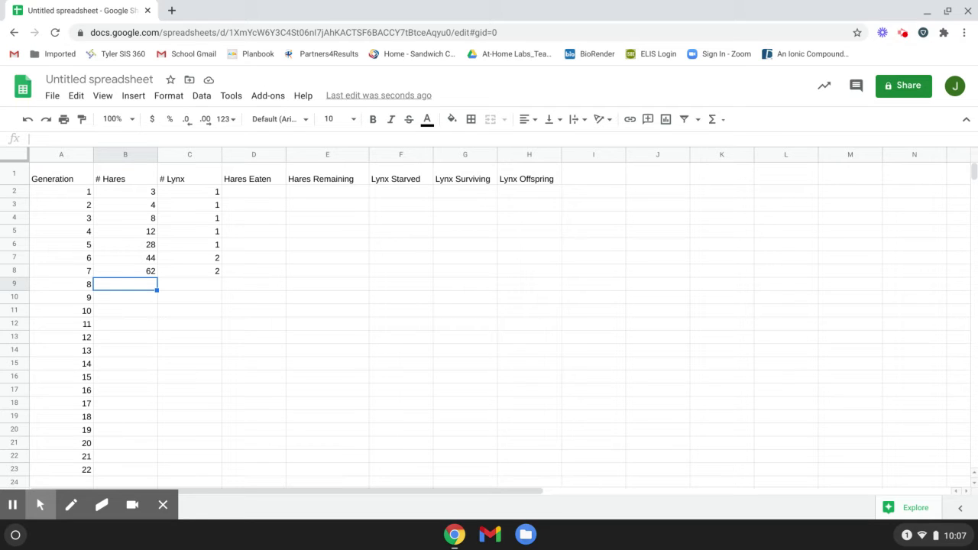
text(102)
key(Tab)
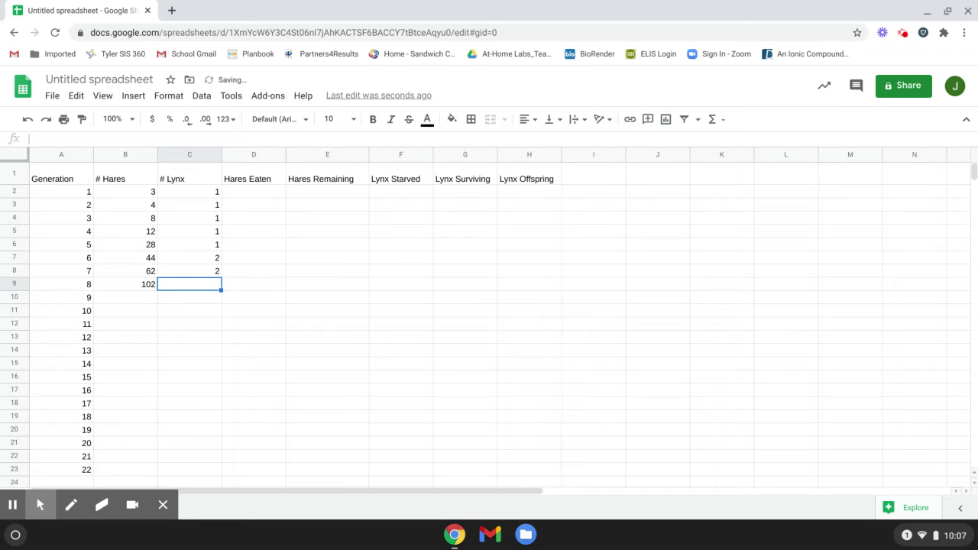
text(4)
key(Return)
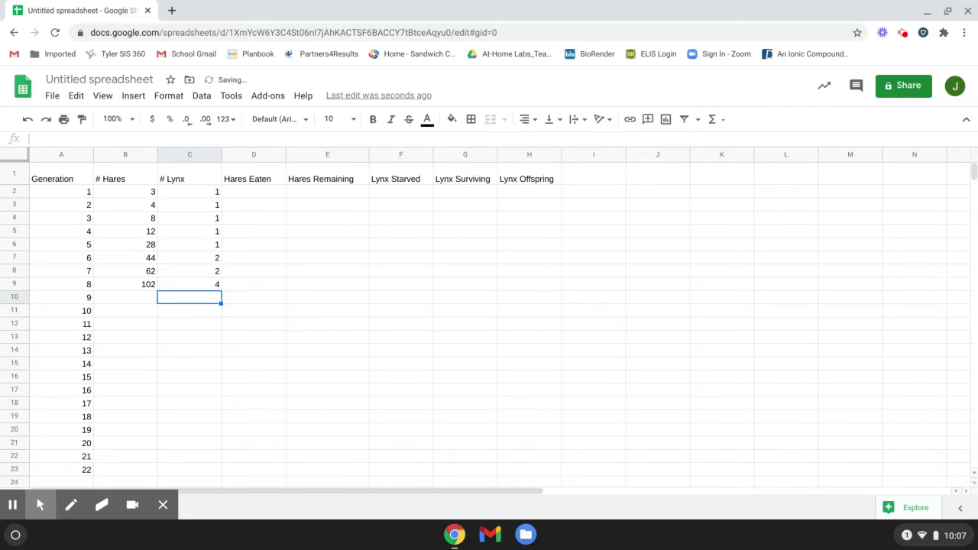
- Enter 164 hares and 7 lynx for generation 9 in row 10, and 148 hares and 12 lynx for generation 10 in row 11
key(Left)
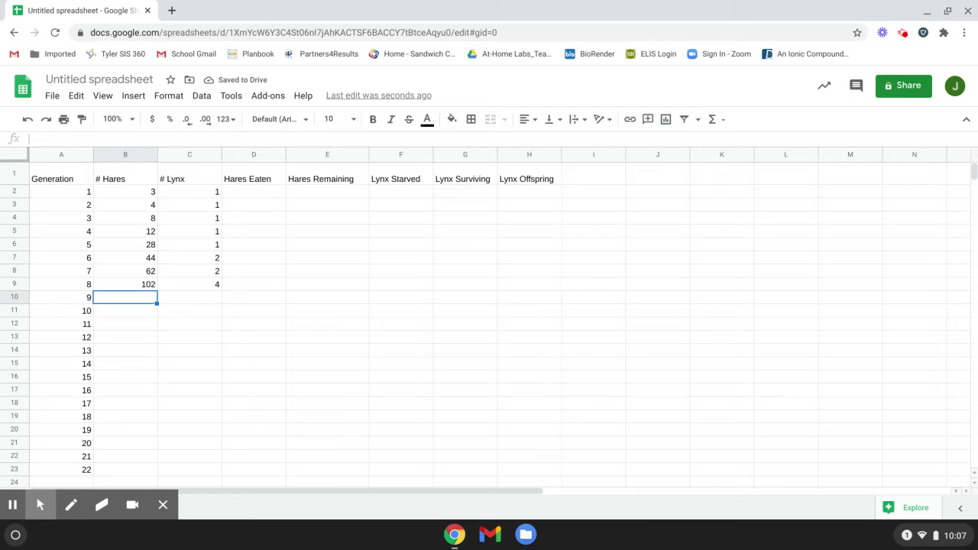
text(164)
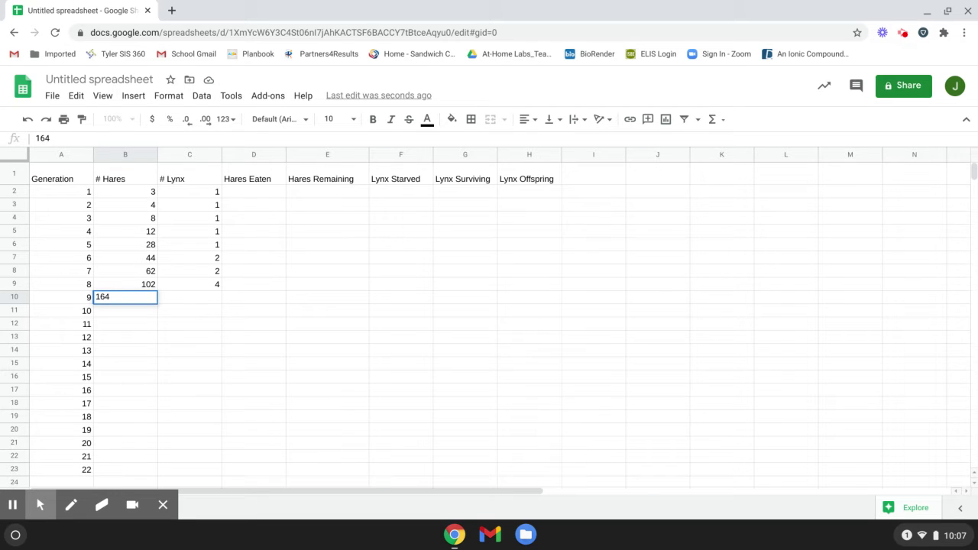
key(Tab)
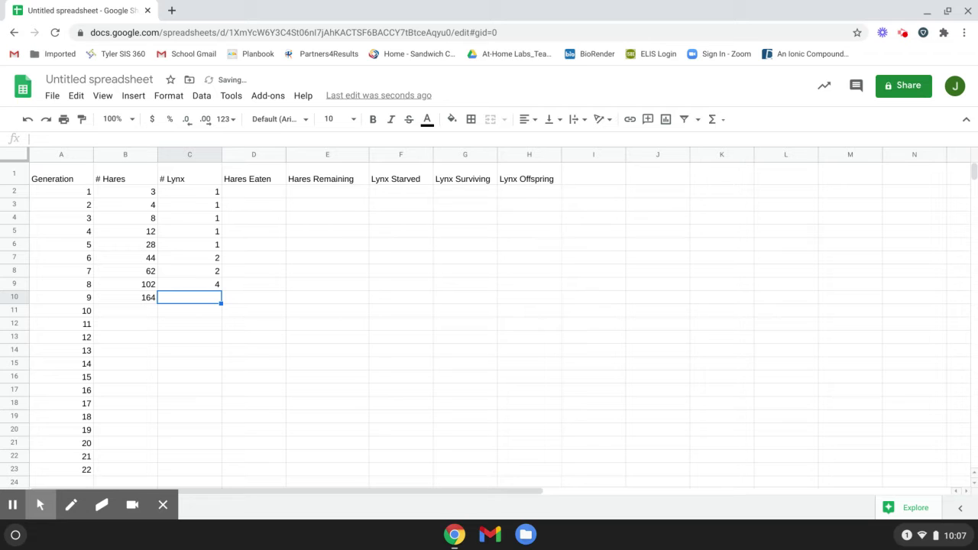
text(7)
key(Return)
key(Left)
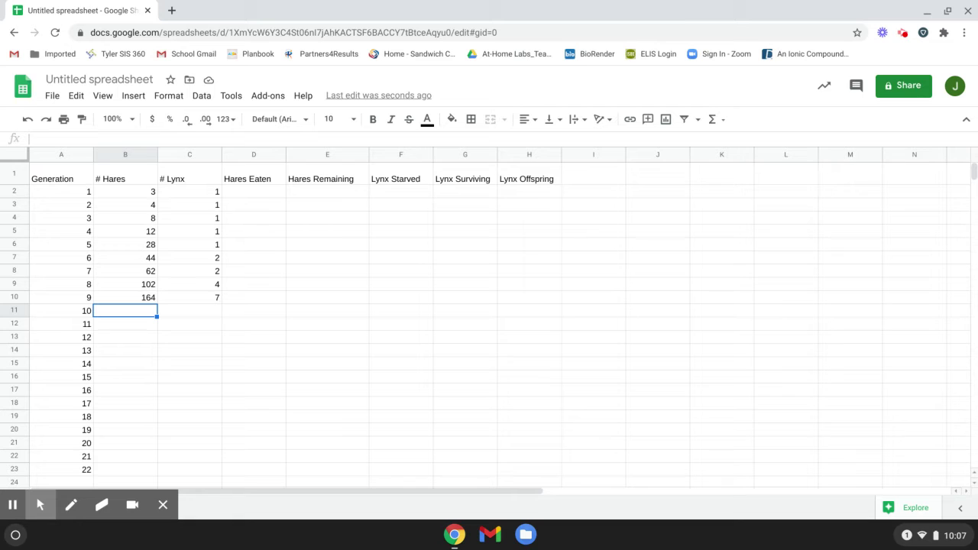
text(148)
key(Tab)
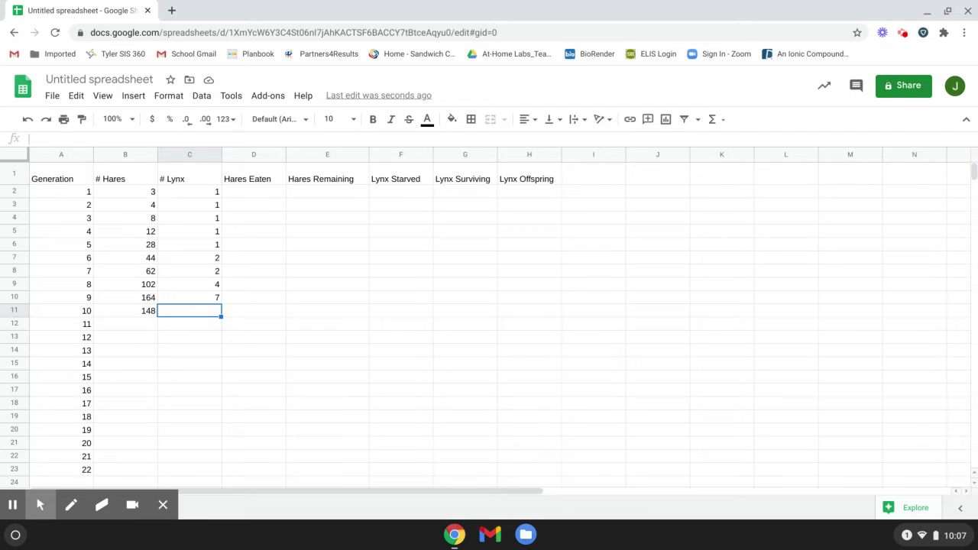
text(12)
key(Return)
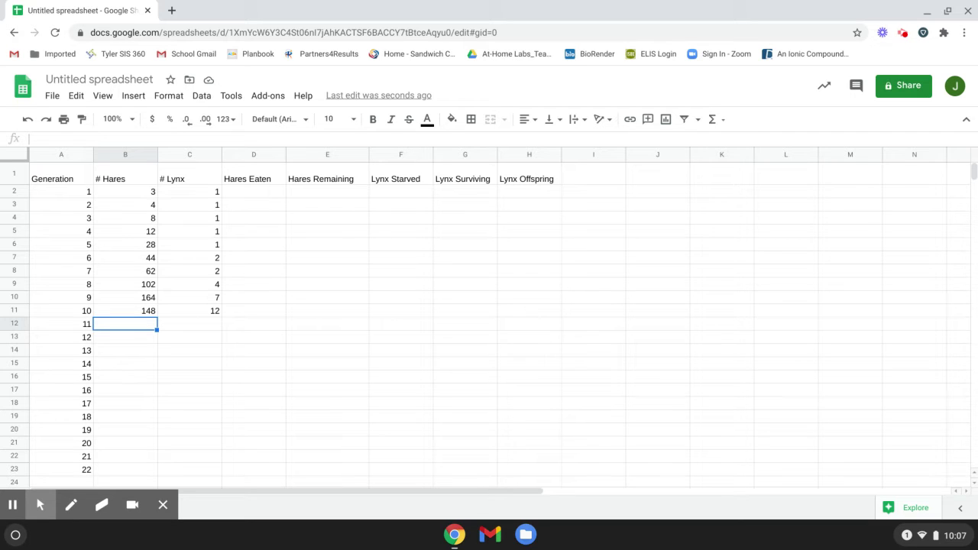
- Enter the generation 11 populations: 50 hares in B12 and 22 lynx in C12
text(50)
key(Tab)
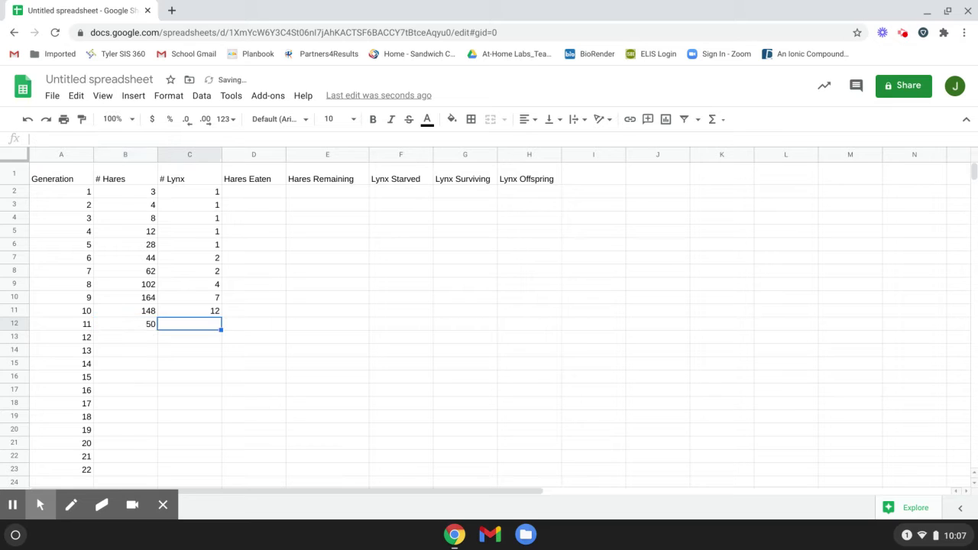
text(2)
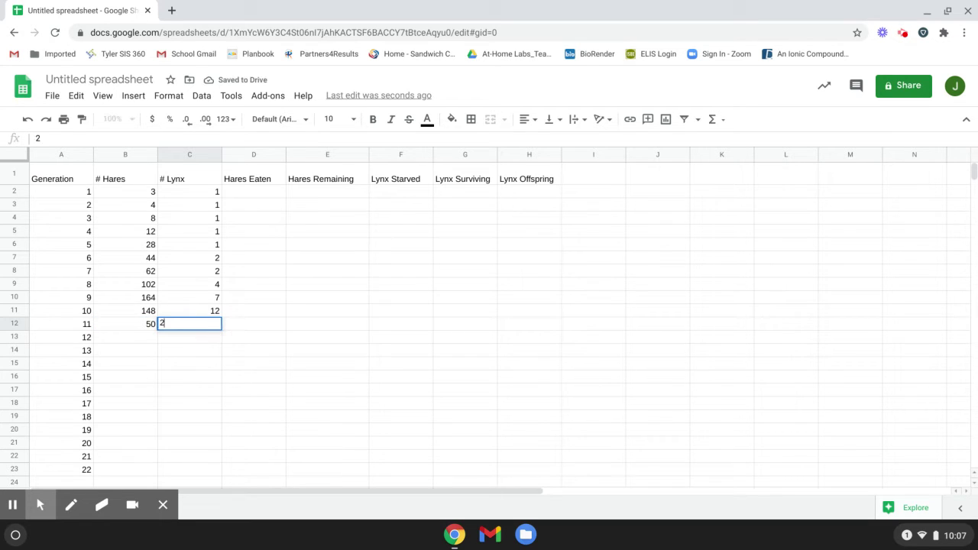
text(2)
key(Return)
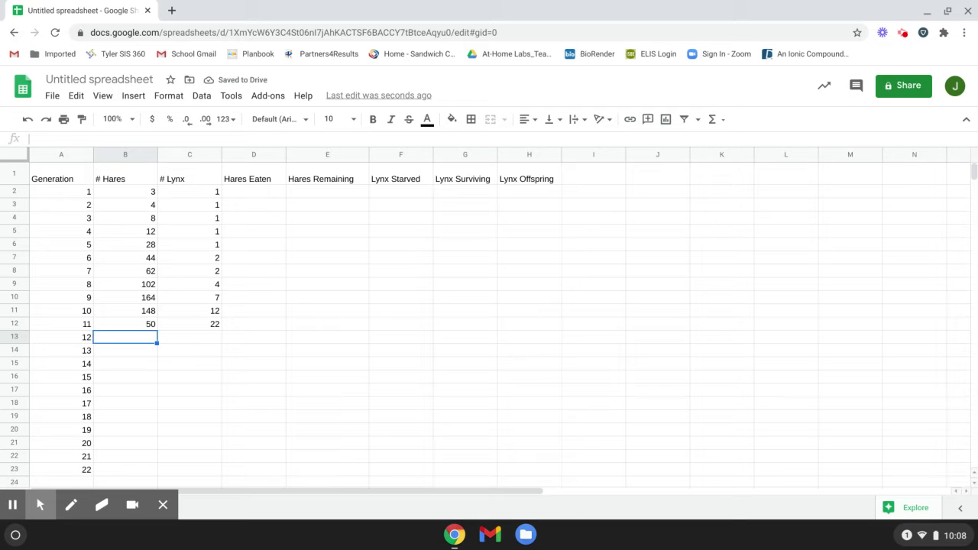
- Enter the generation 12 populations in row 13: 3 hares in B13 and 16 lynx in C13
text(3)
key(Tab)
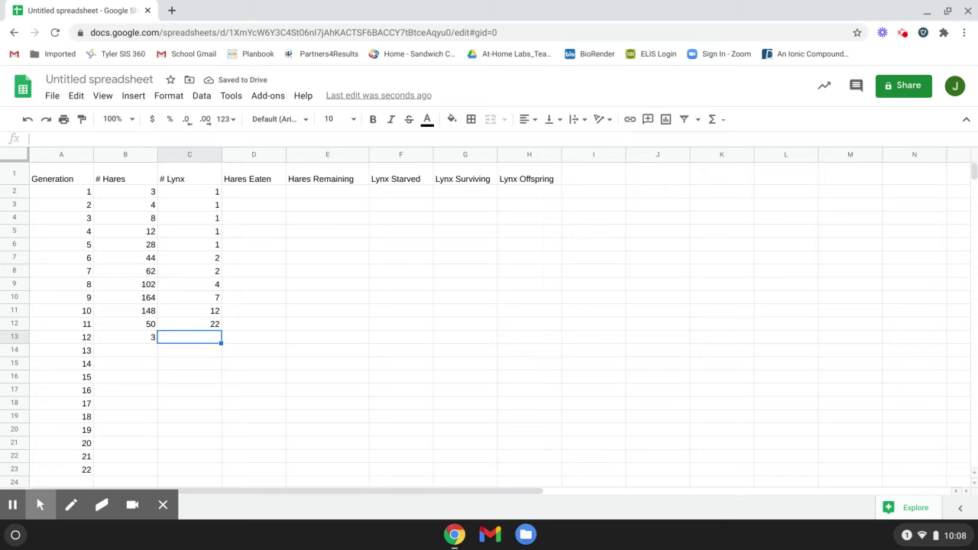
text(26)
key(Return)
click(126, 337)
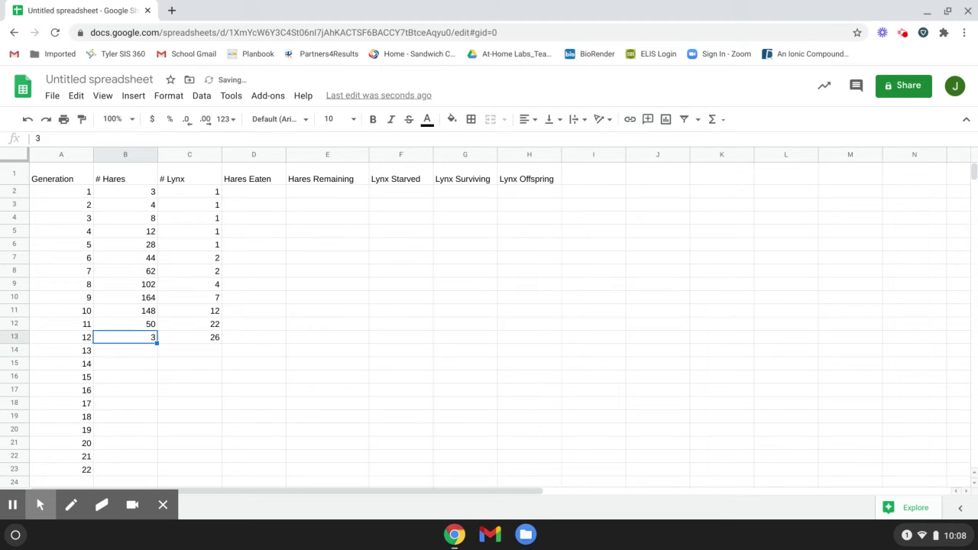
click(189, 337)
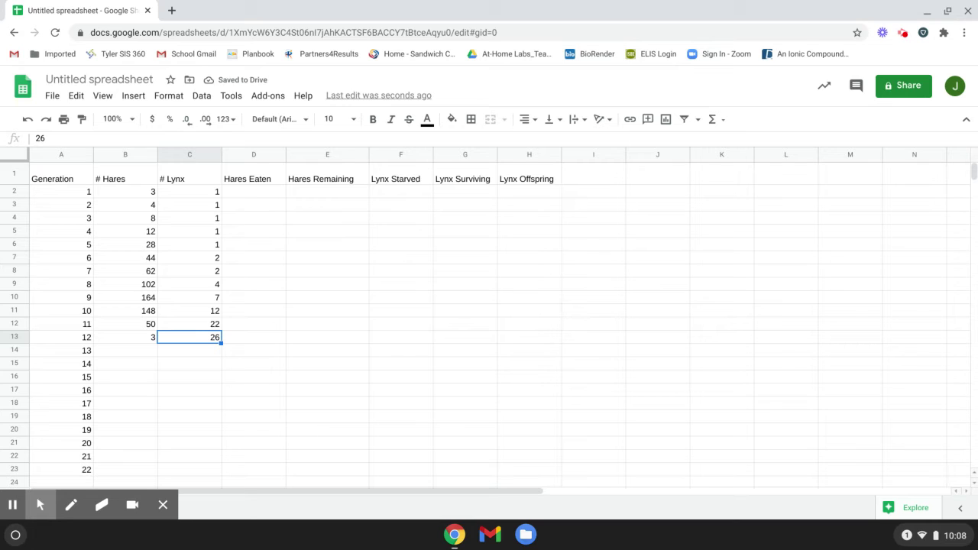
text(16)
key(Return)
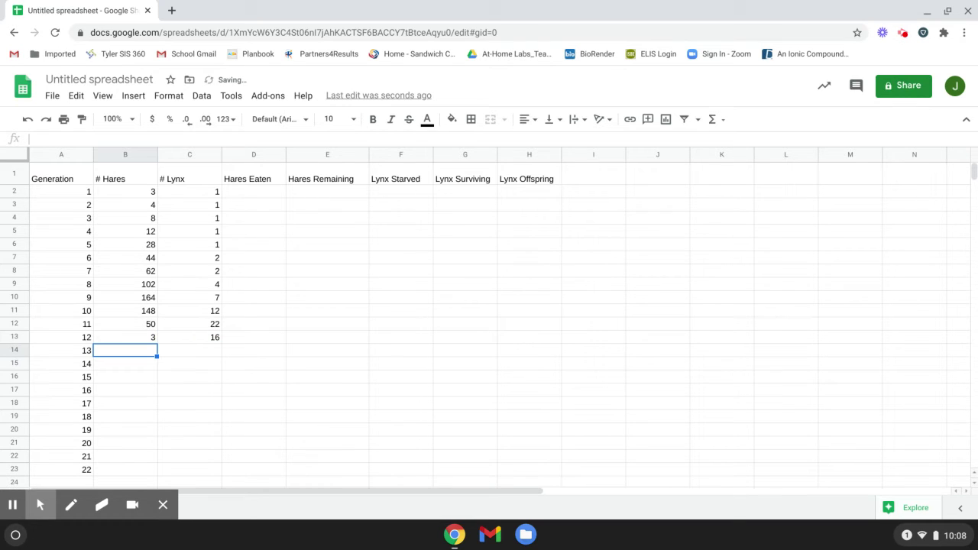
- Enter the generation 13 populations in row 14: 3 hares in B14 and 1 lynx in C14
text(3)
key(Tab)
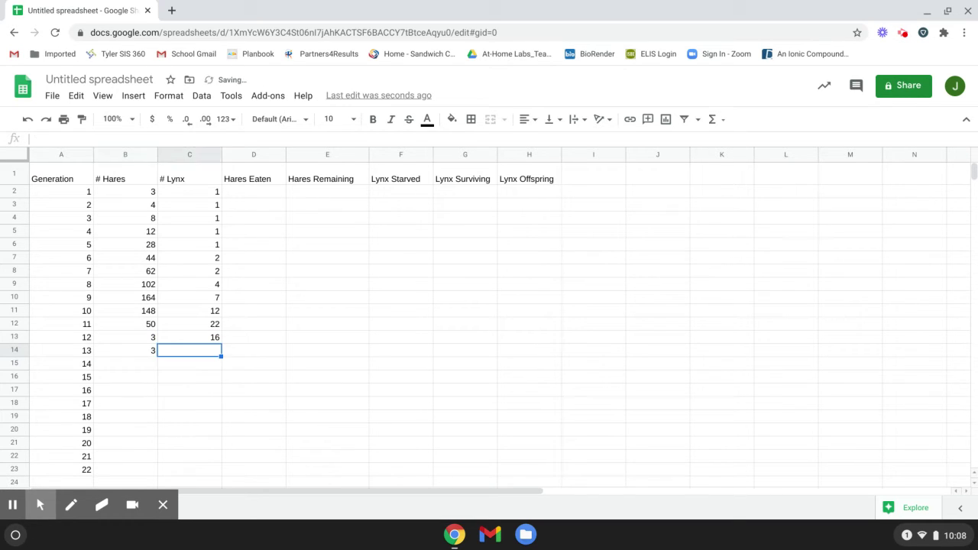
text(1)
key(Tab)
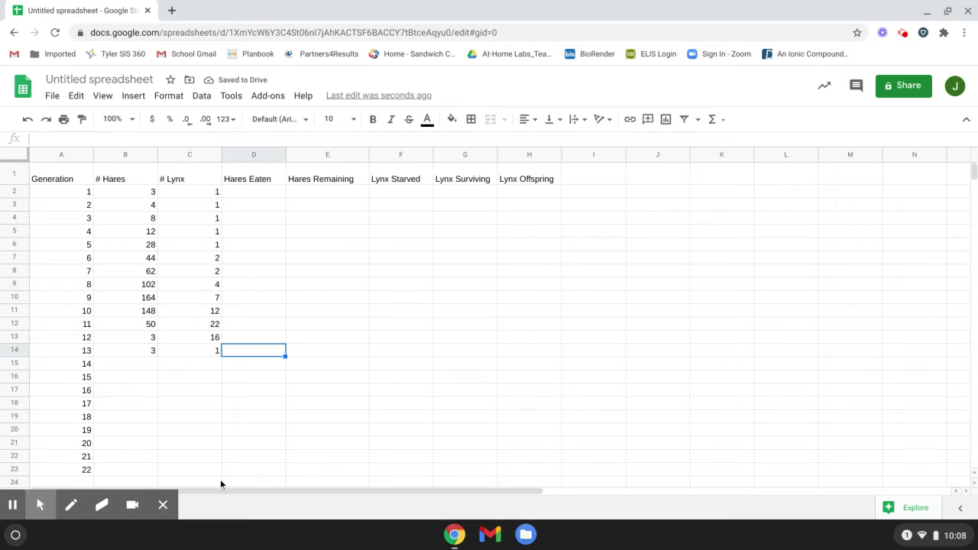
- Apply all borders to the whole table from the Generation header through the generation 22 row, A1:H23
scroll(208, 401, down, 2)
scroll(208, 402, up, 2)
mouse_move(77, 178)
mouse_down()
mouse_move(327, 239)
mouse_move(469, 357)
mouse_move(514, 426)
mouse_move(541, 446)
mouse_move(543, 477)
mouse_up()
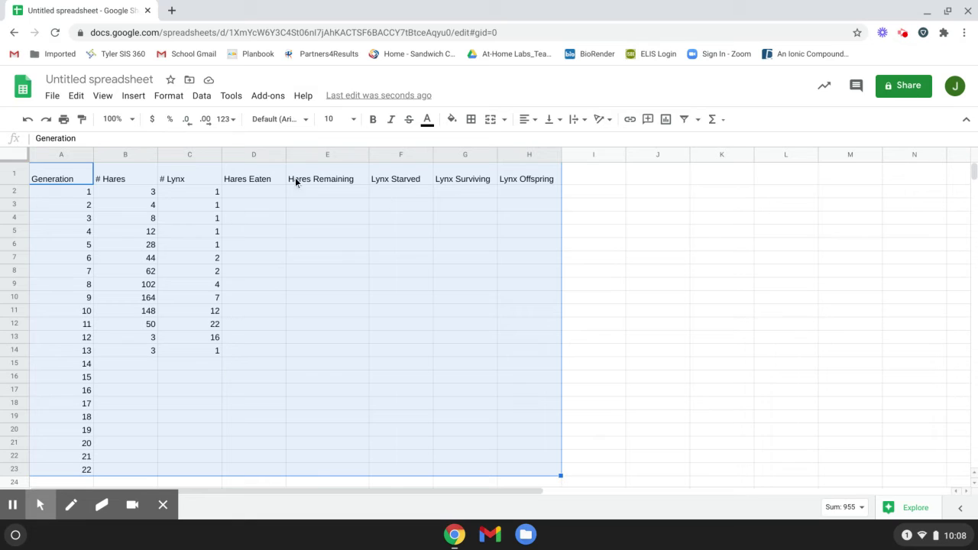
click(472, 122)
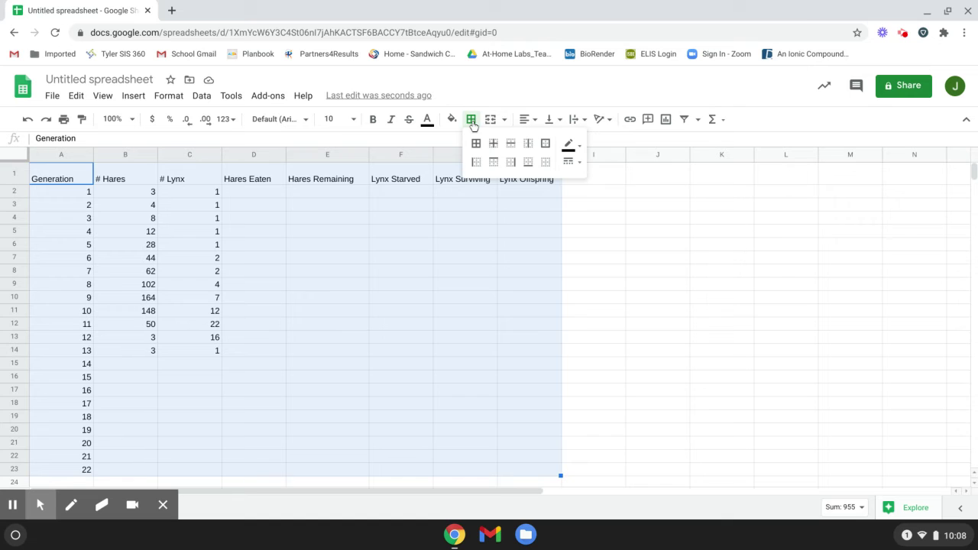
click(476, 144)
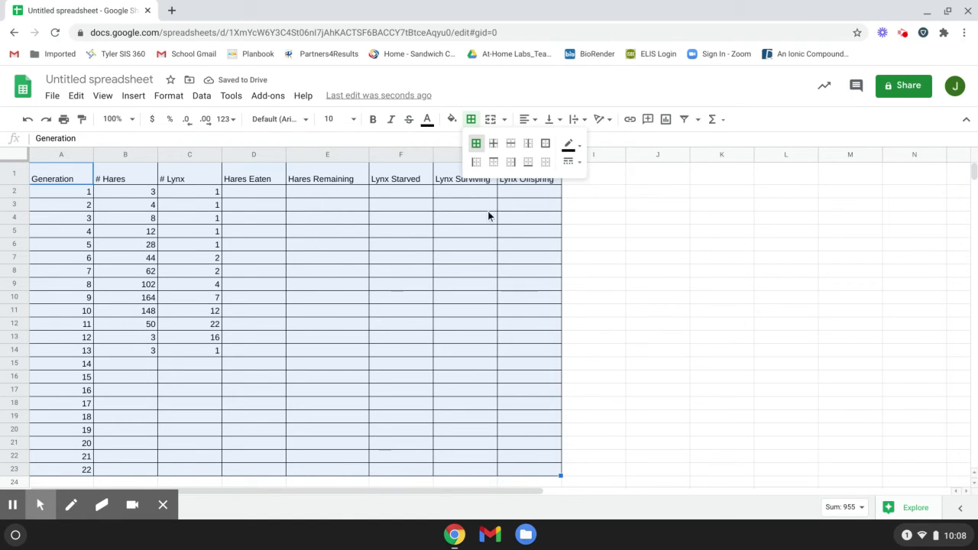
- Center the contents of the table range A1:H23 horizontally and deselect the table
click(529, 120)
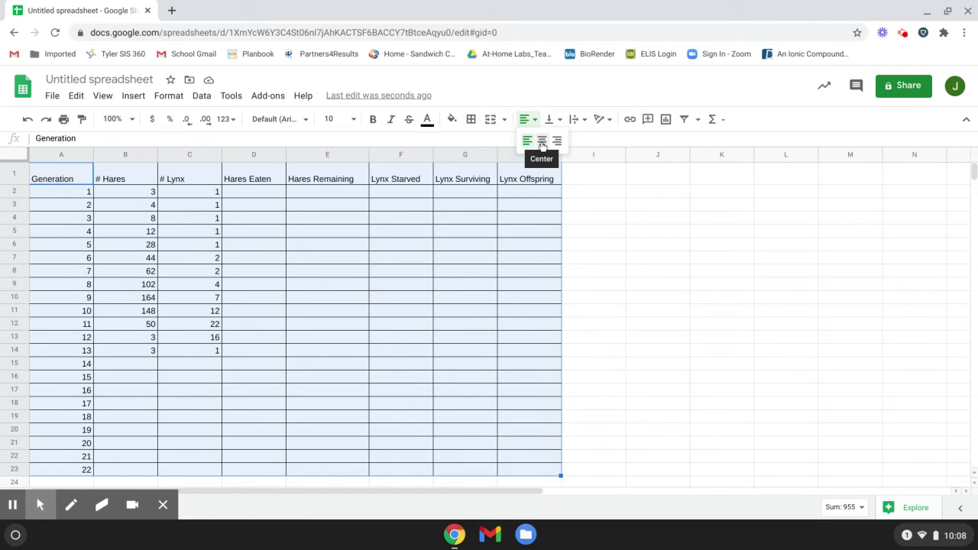
click(542, 142)
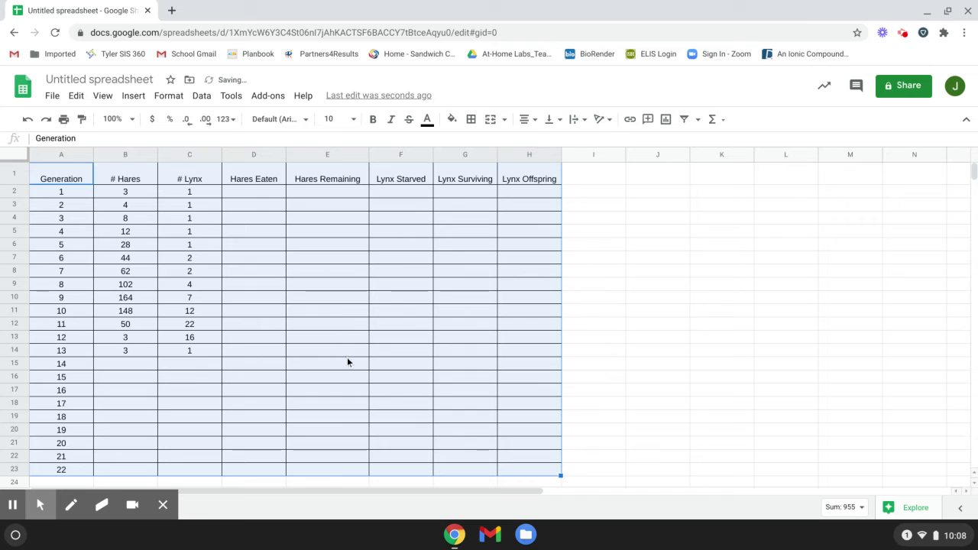
click(602, 297)
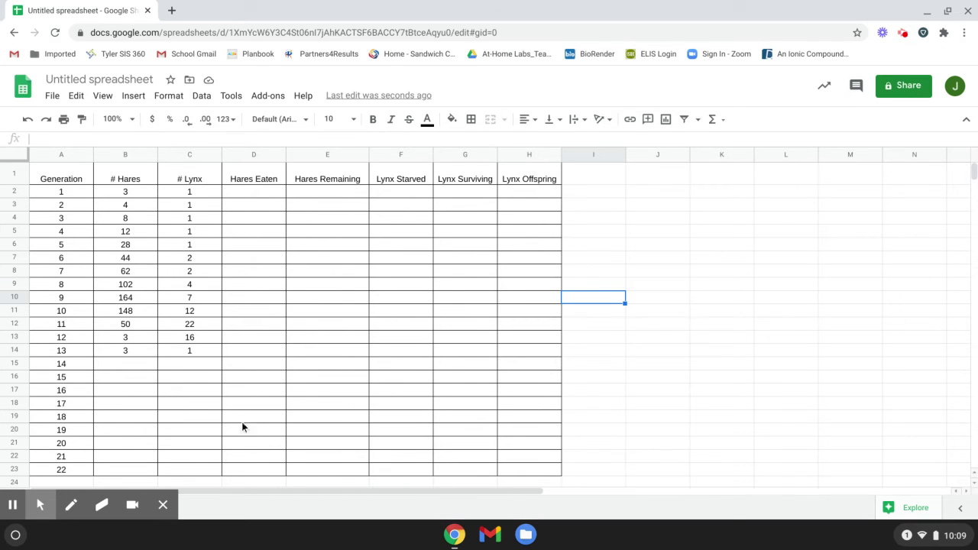
- Insert a line chart from the Generation, # Hares and # Lynx data in A1:C14 and view the available chart types
click(65, 178)
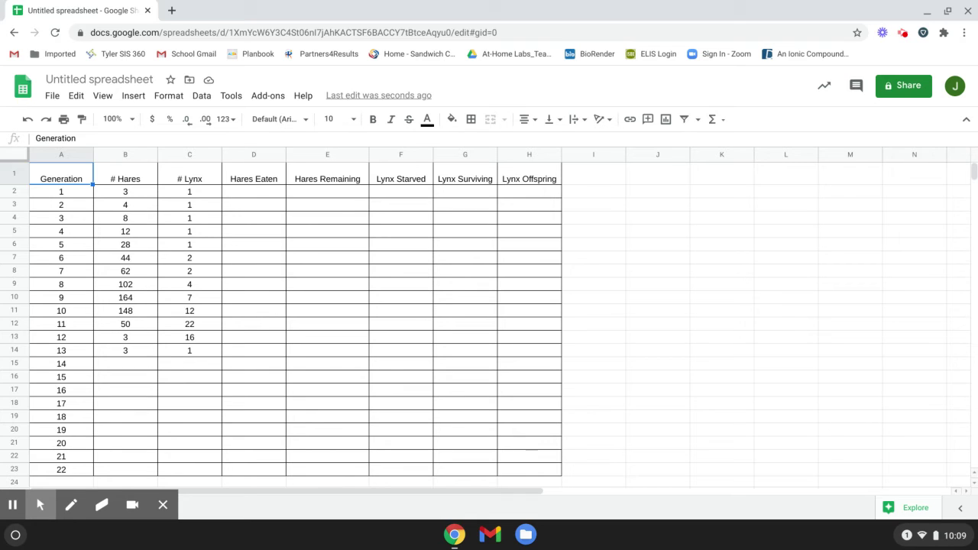
click(66, 177)
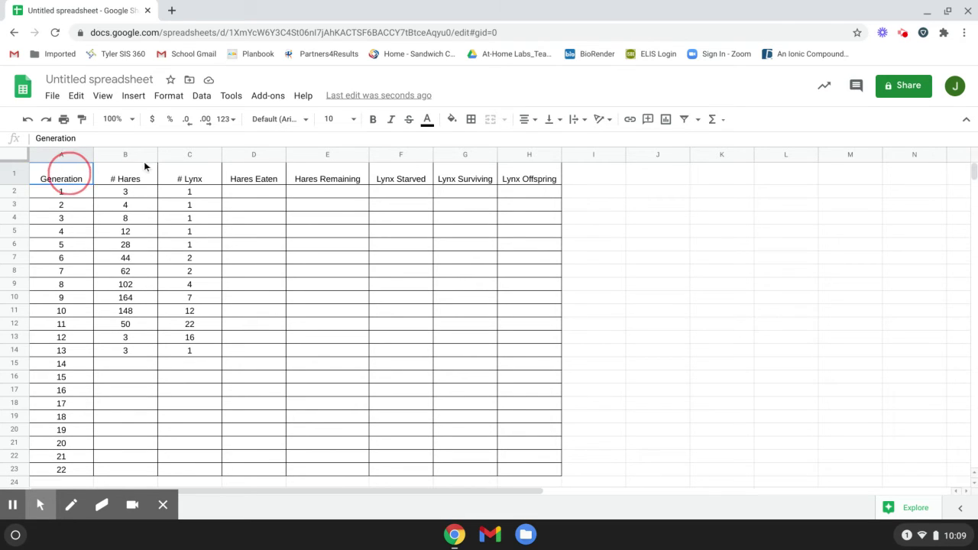
shift+click(190, 178)
drag(189, 180, 202, 352)
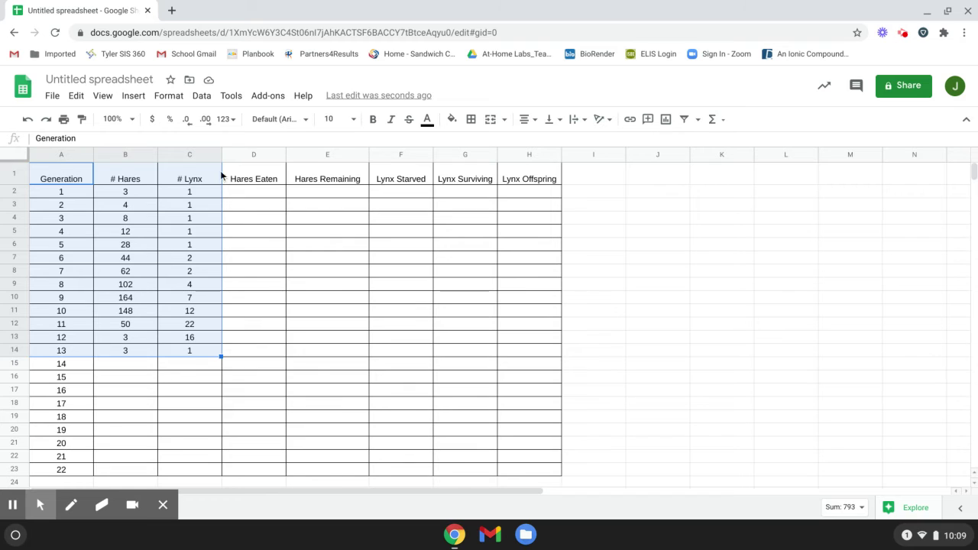
click(134, 95)
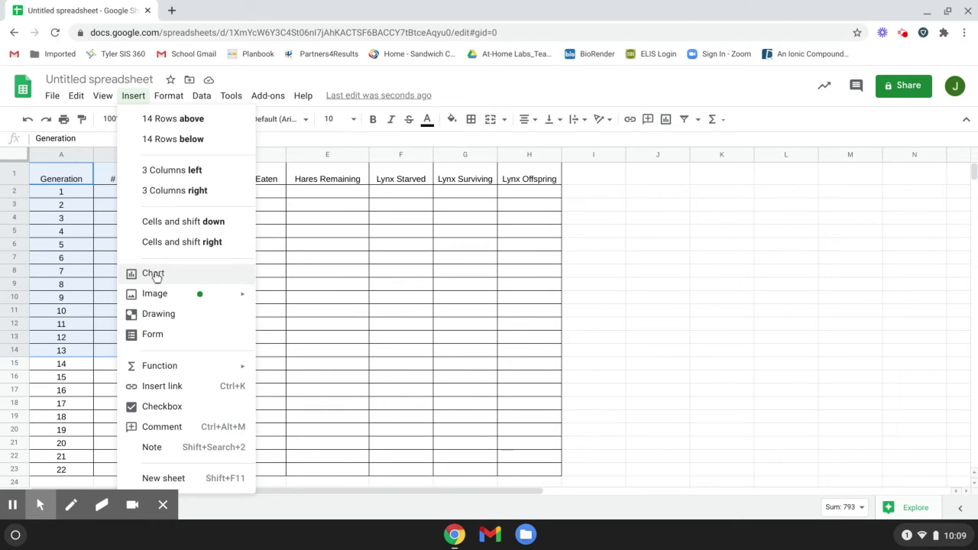
click(156, 275)
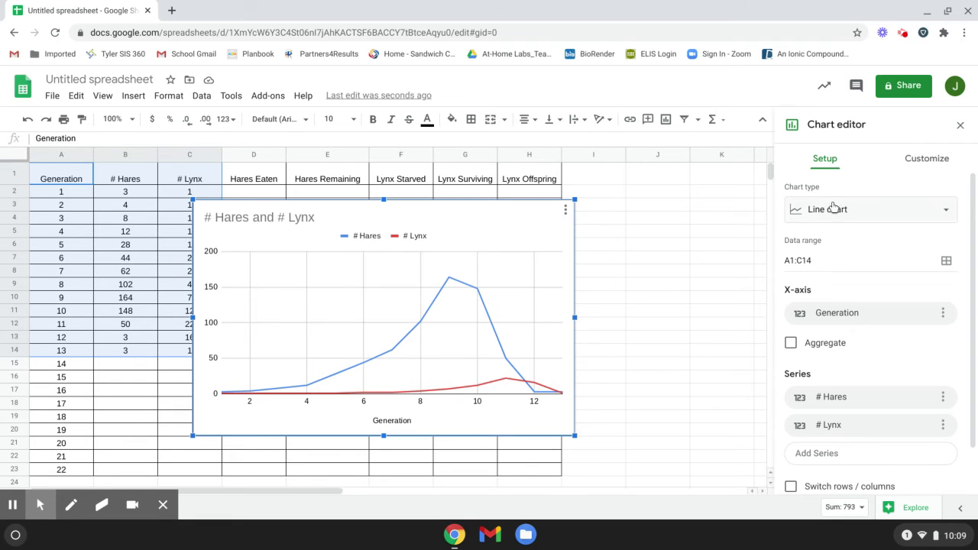
click(945, 214)
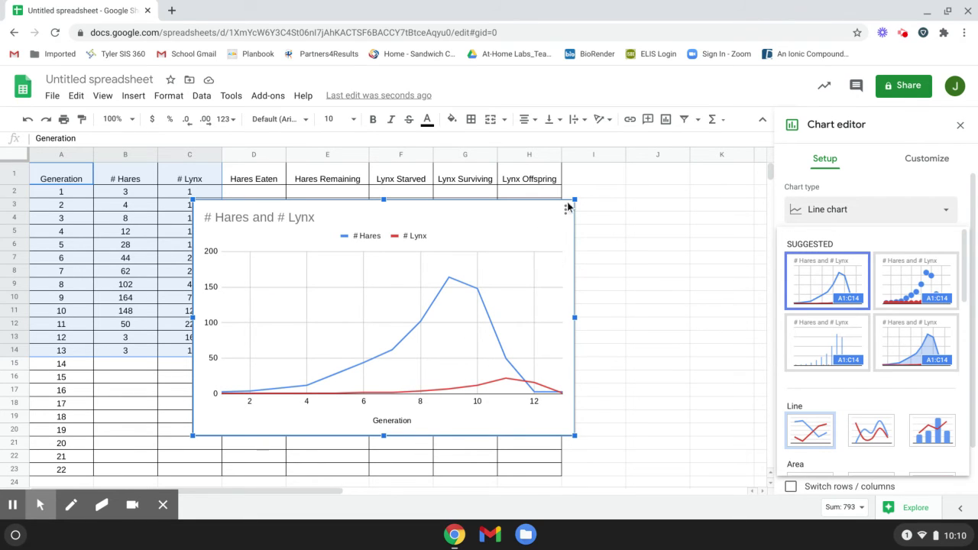
- Change the chart title to "Predator vs. Prey Population Comparison" and close the chart editor
click(480, 223)
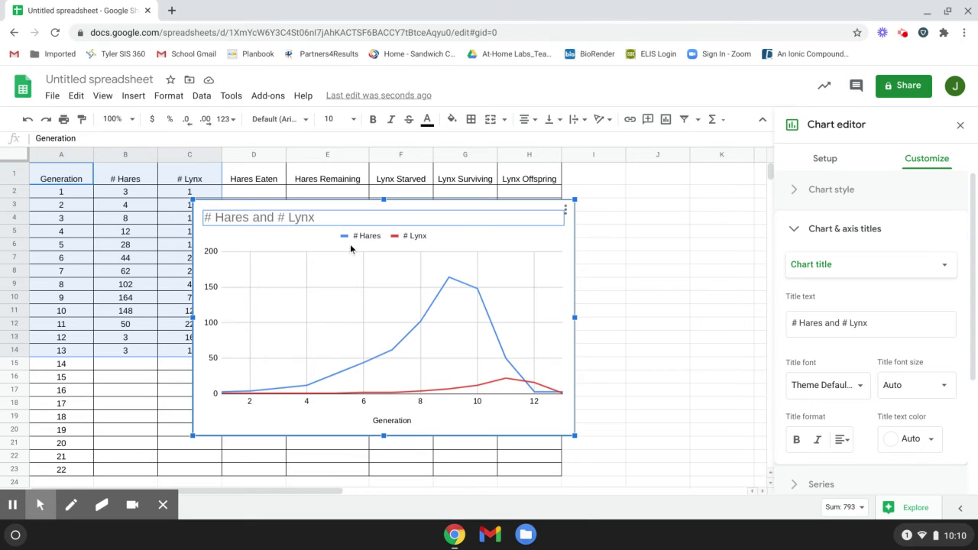
double_click(343, 217)
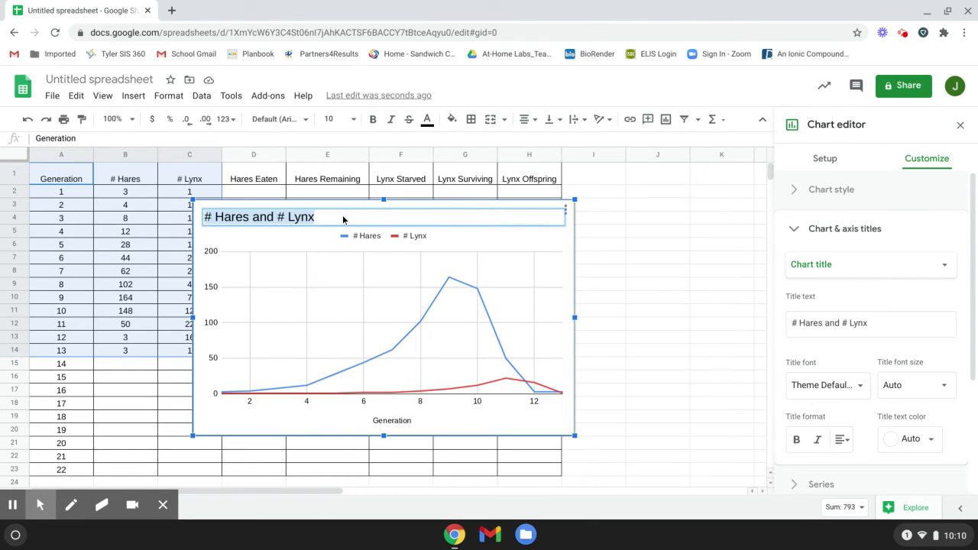
key(BackSpace)
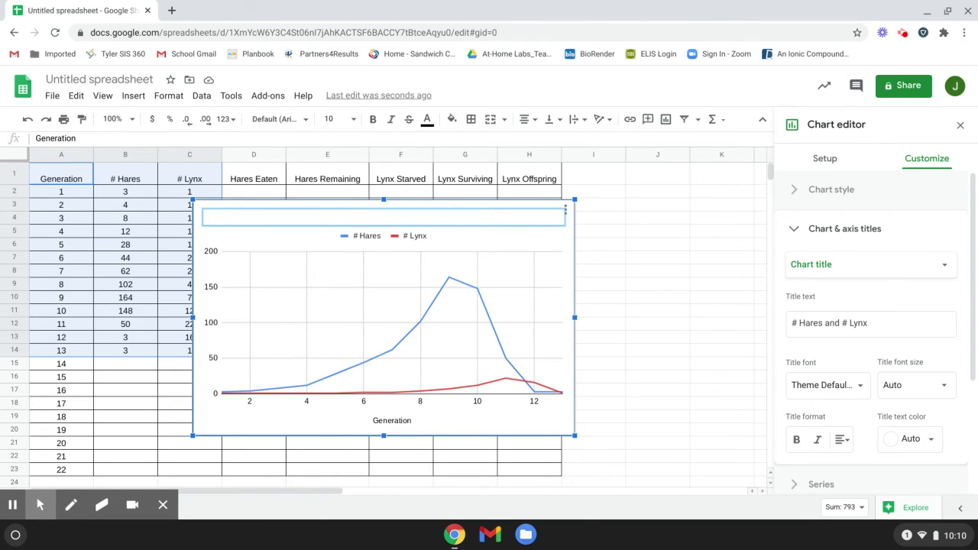
text(Predator P)
key(BackSpace)
text(vs. Prey Pop)
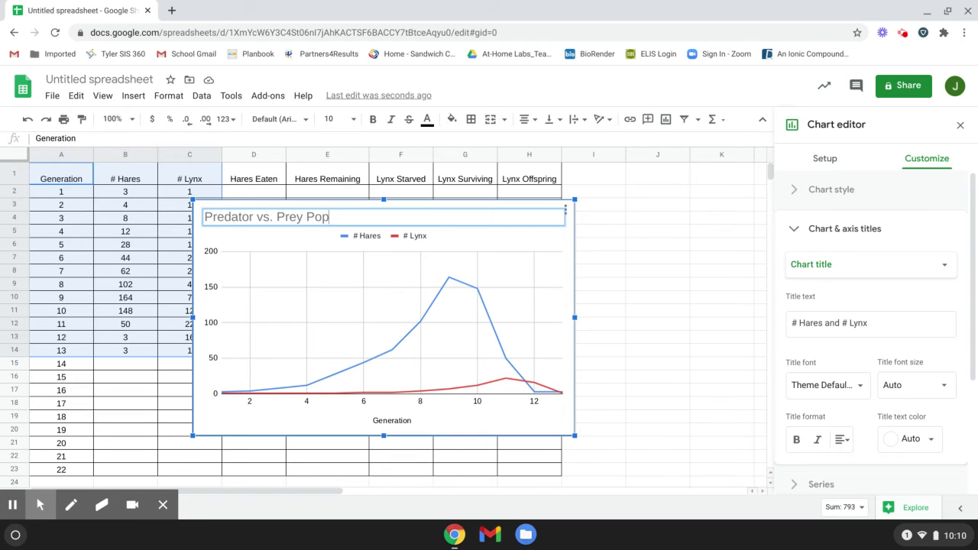
text(ulation Compa)
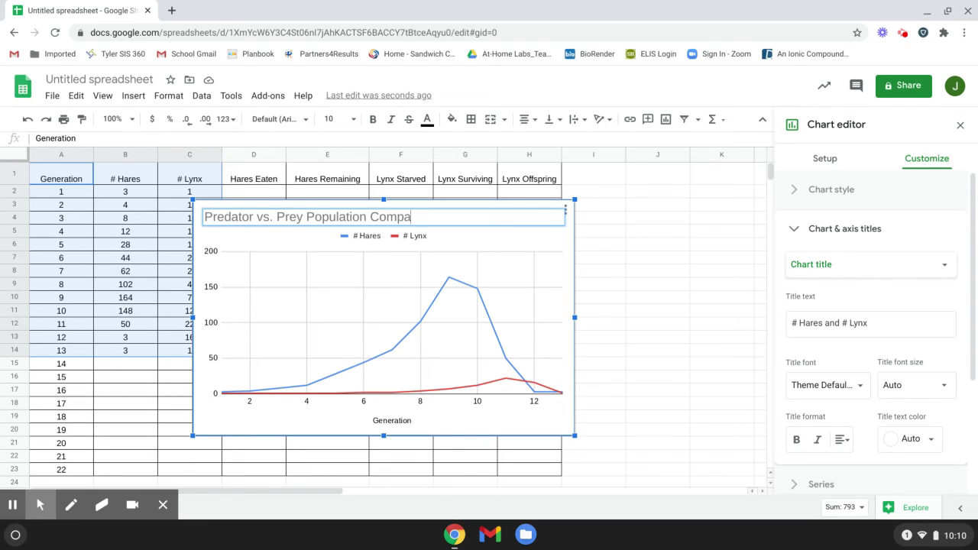
text(rison)
key(Return)
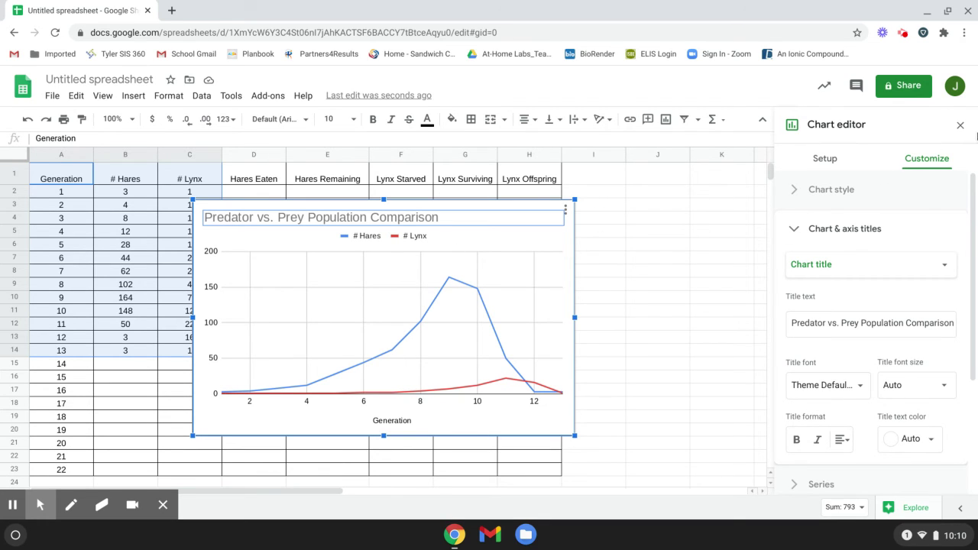
click(960, 126)
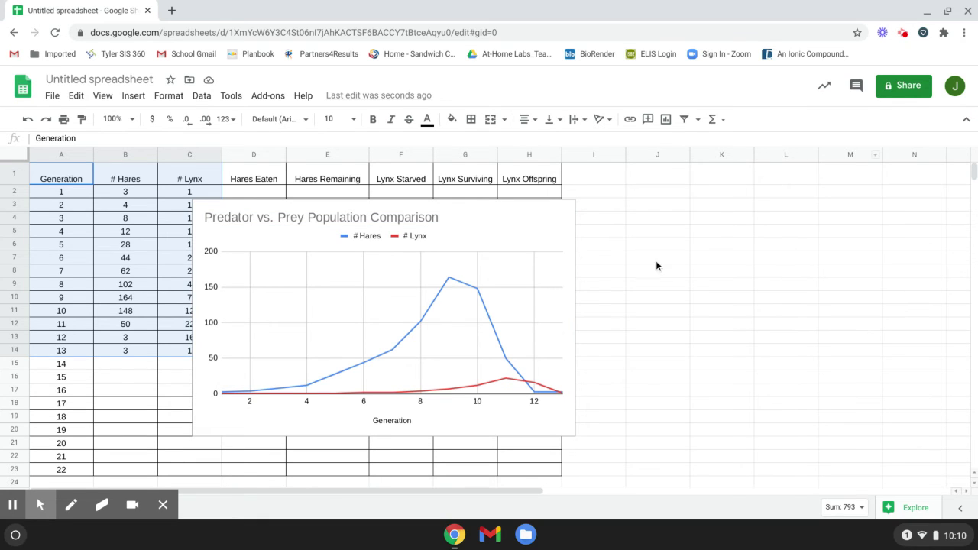
- Open the chart's title settings for editing and select the vertical axis title
click(543, 226)
click(543, 229)
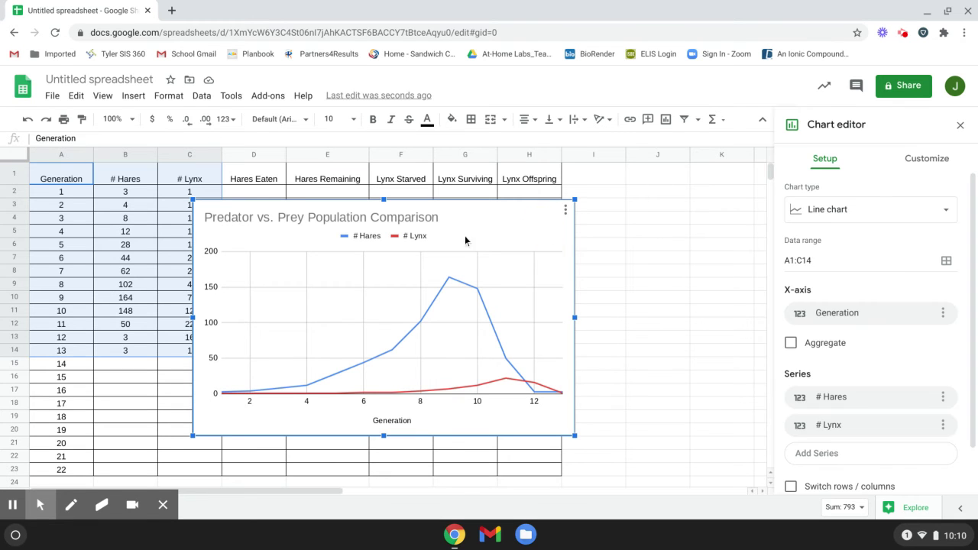
click(565, 209)
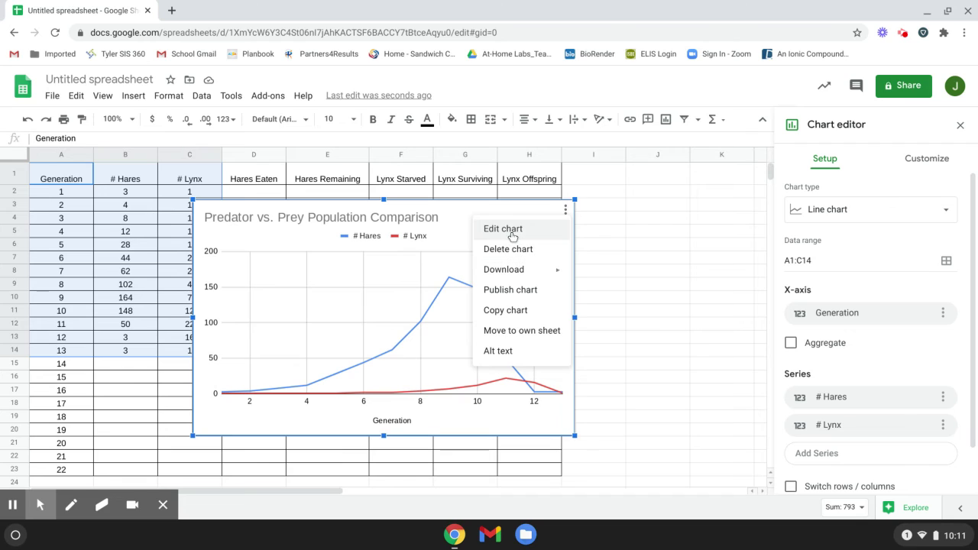
click(872, 169)
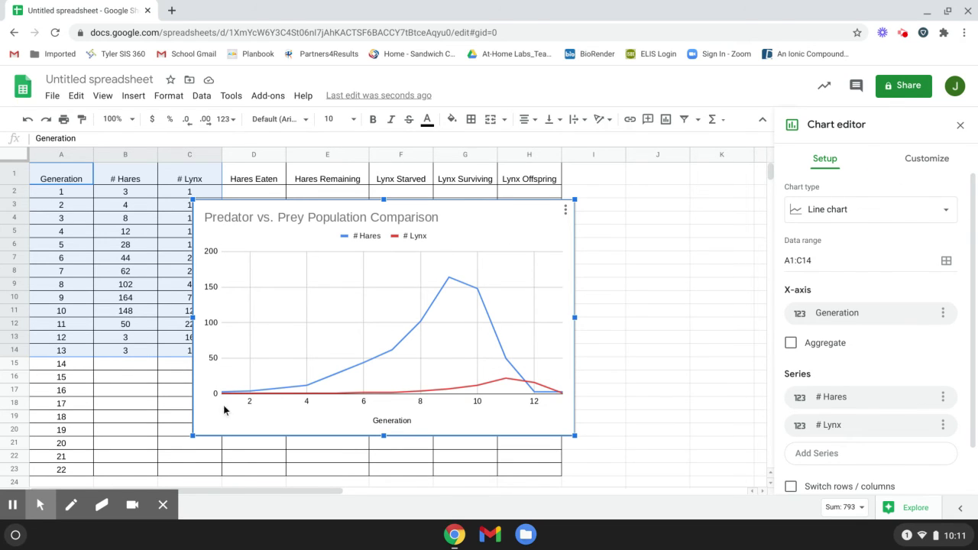
click(925, 167)
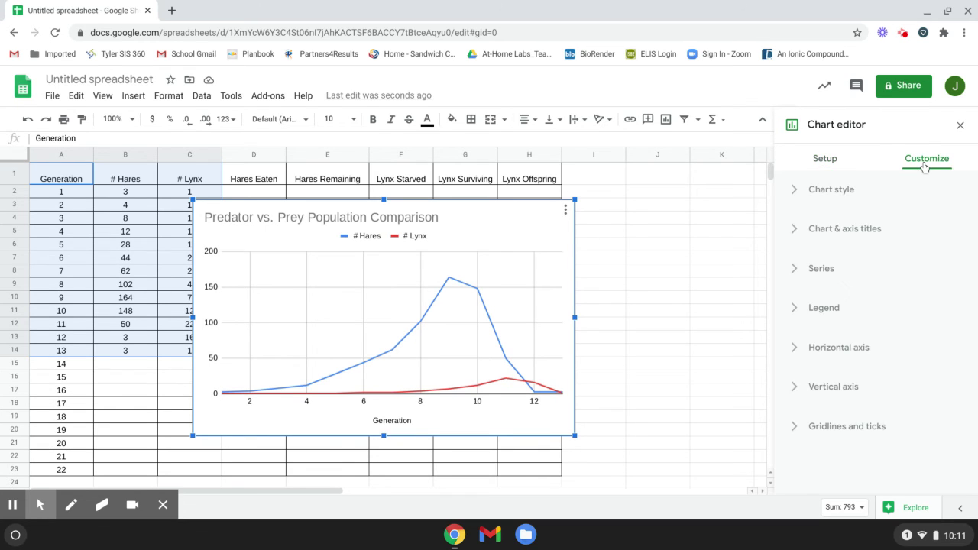
click(836, 227)
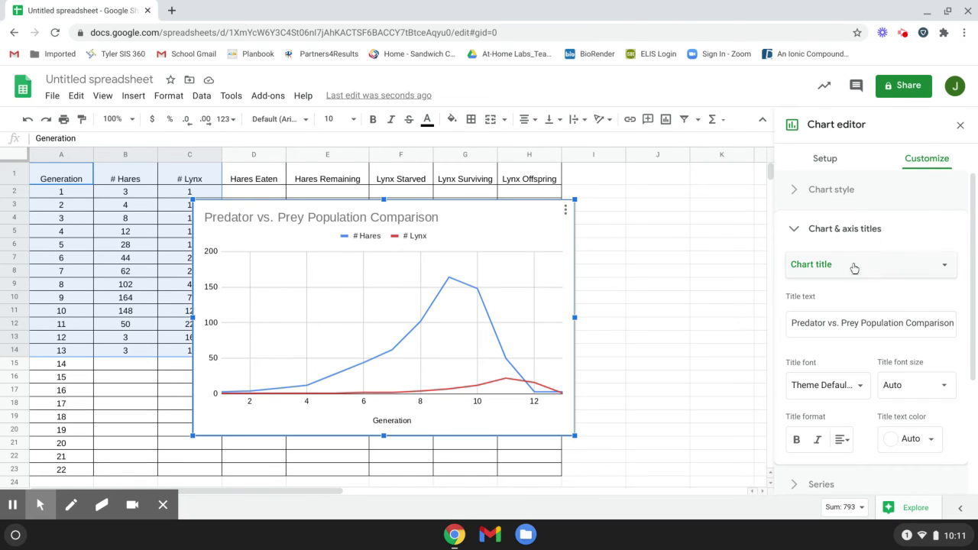
click(919, 263)
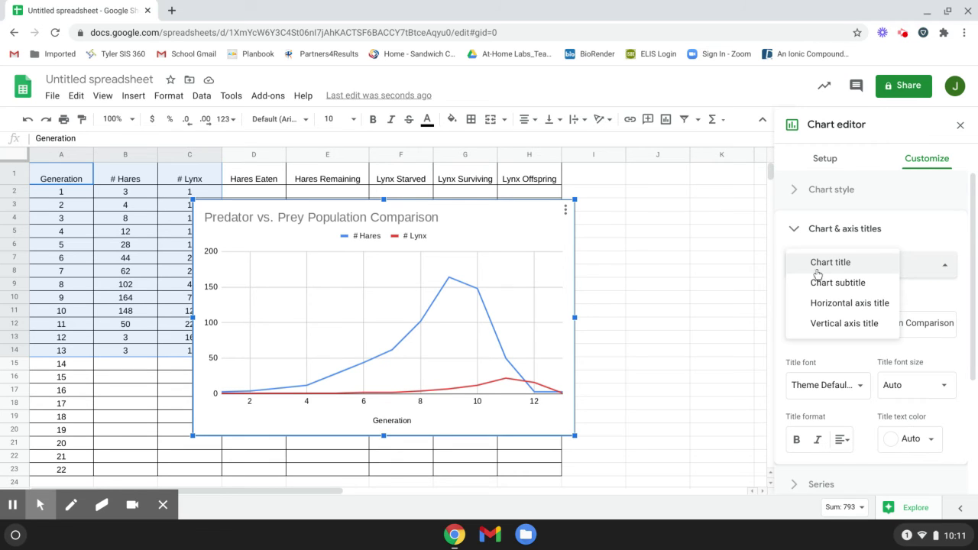
click(833, 324)
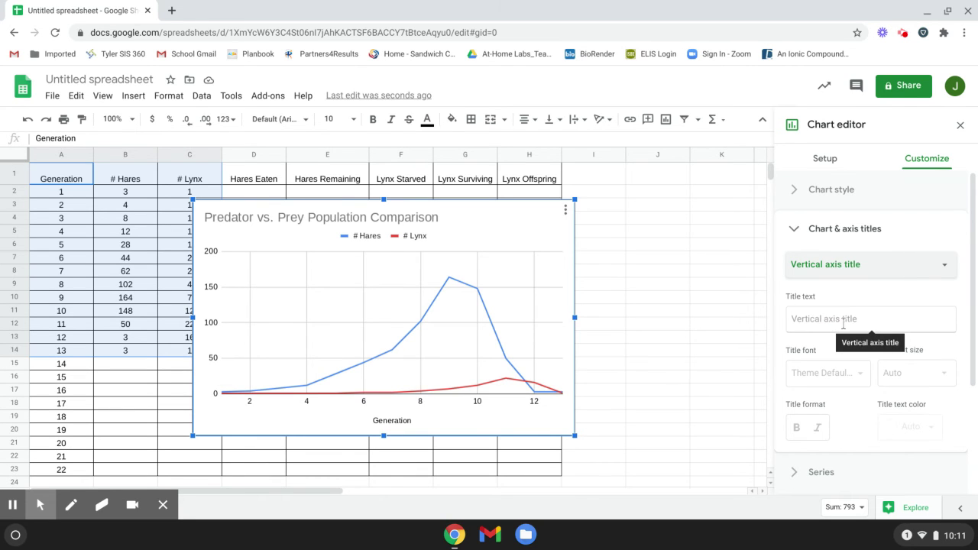
- Enter "Population Number" as the chart's vertical axis title
click(843, 321)
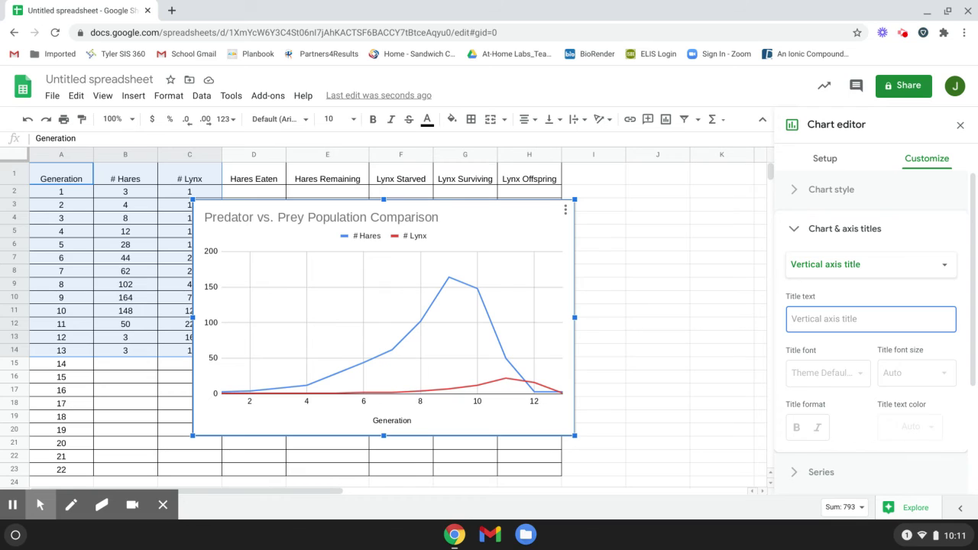
text(Numb)
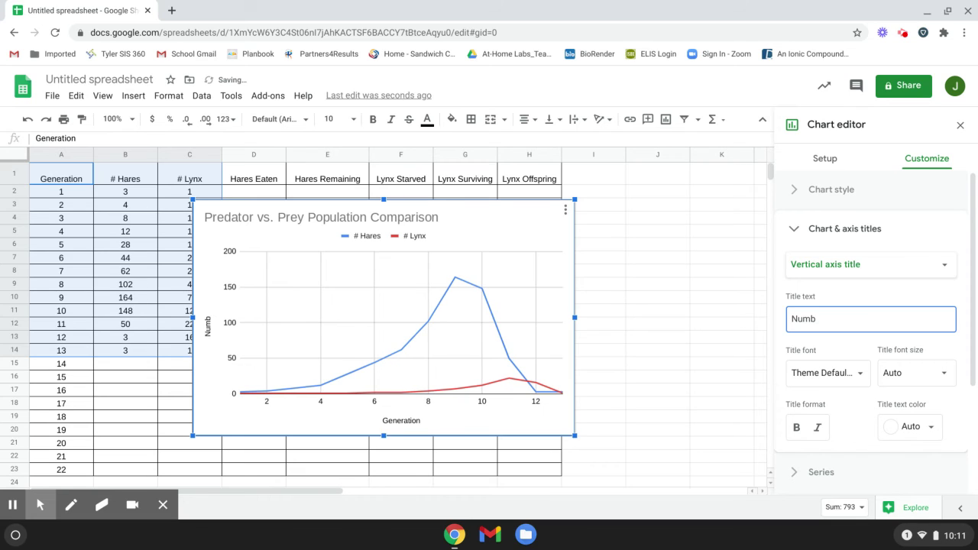
key(BackSpace)
key(BackSpace)
key(BackSpace)
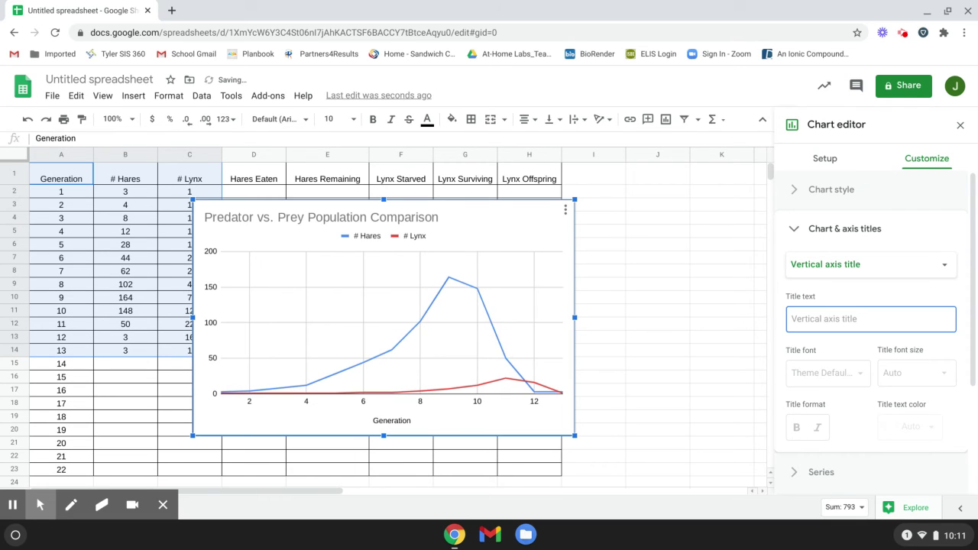
text(Popu)
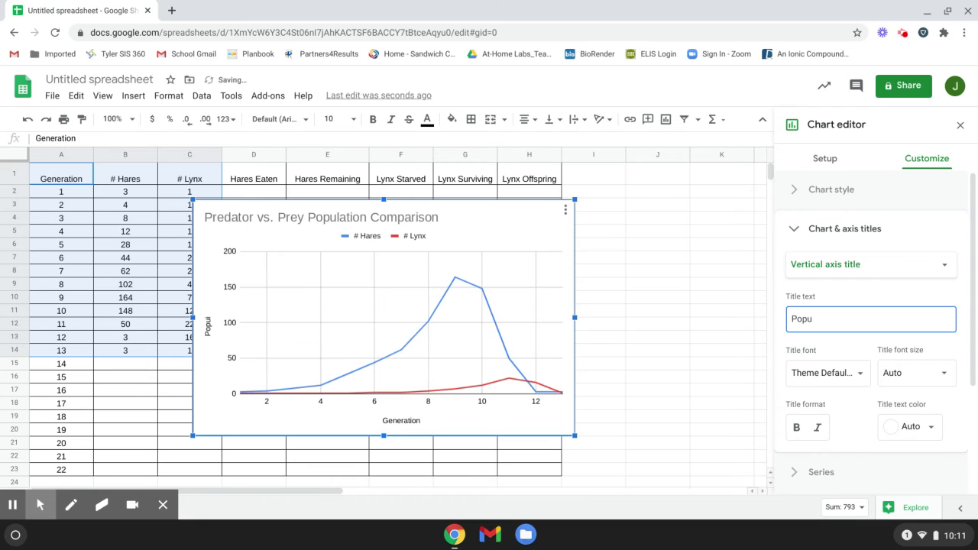
text(lation)
text(lation Number)
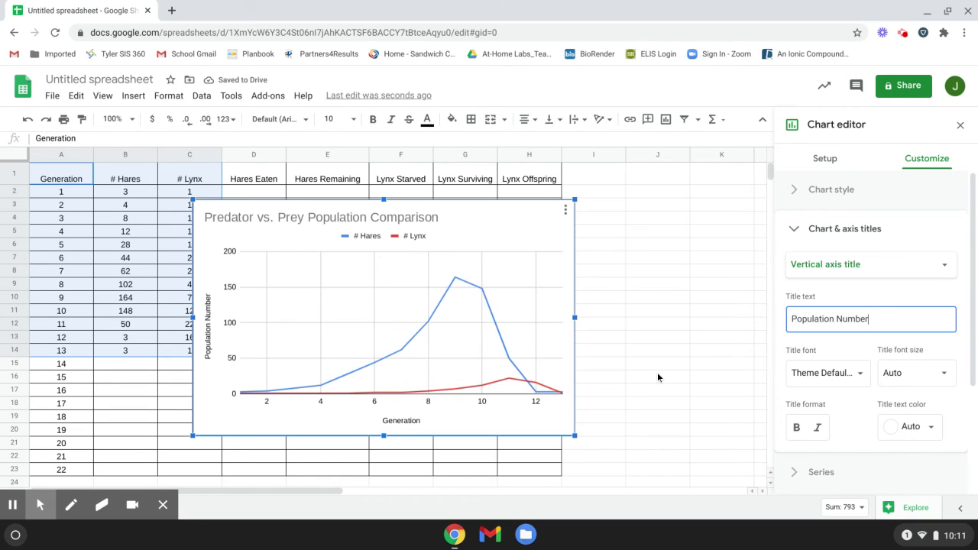
- Reword the vertical axis title to "Population (number of individuals)" and close the chart editor
key(BackSpace)
key(BackSpace)
key(BackSpace)
key(BackSpace)
key(BackSpace)
key(BackSpace)
key(BackSpace)
text((number of individuals)
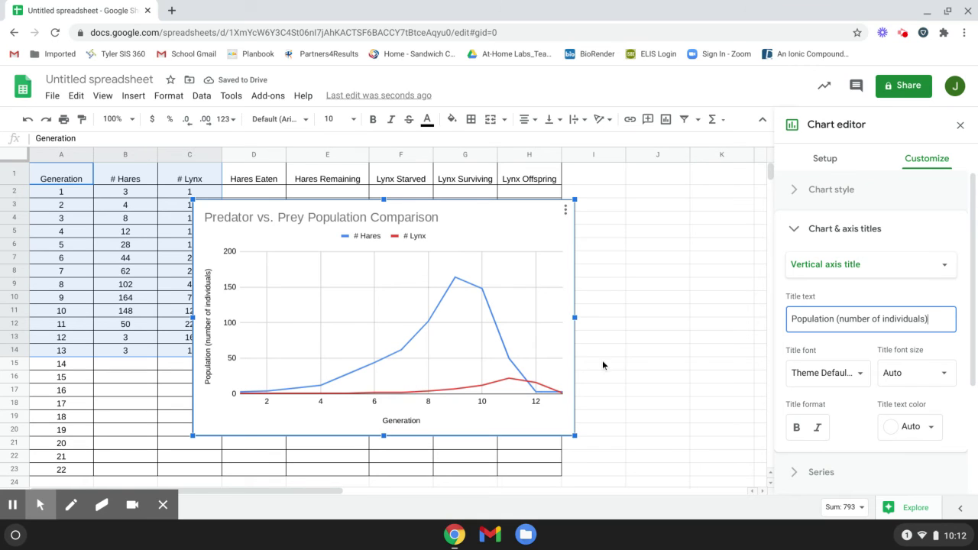
click(683, 306)
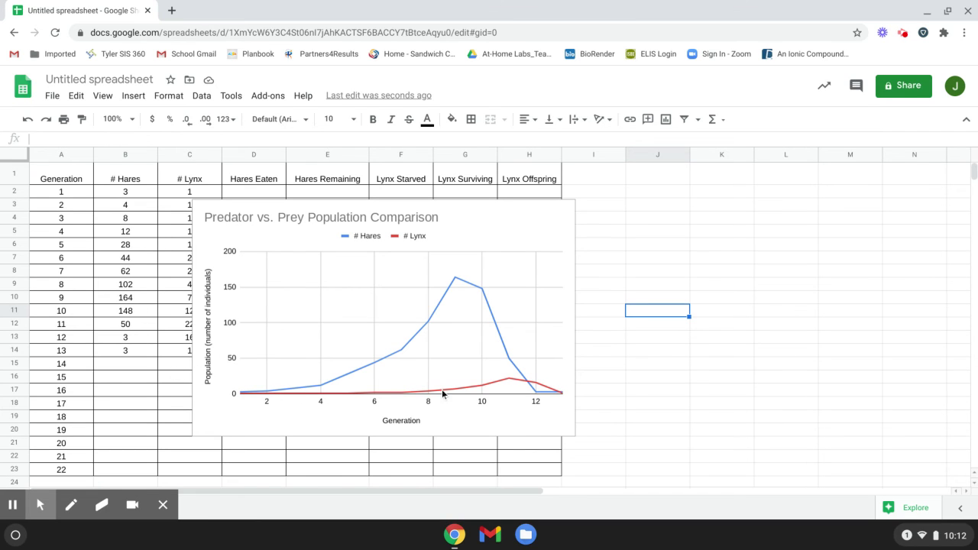
- Open the chart's gridlines and ticks settings, switch them to the horizontal axis, and leave the chart editor
double_click(546, 220)
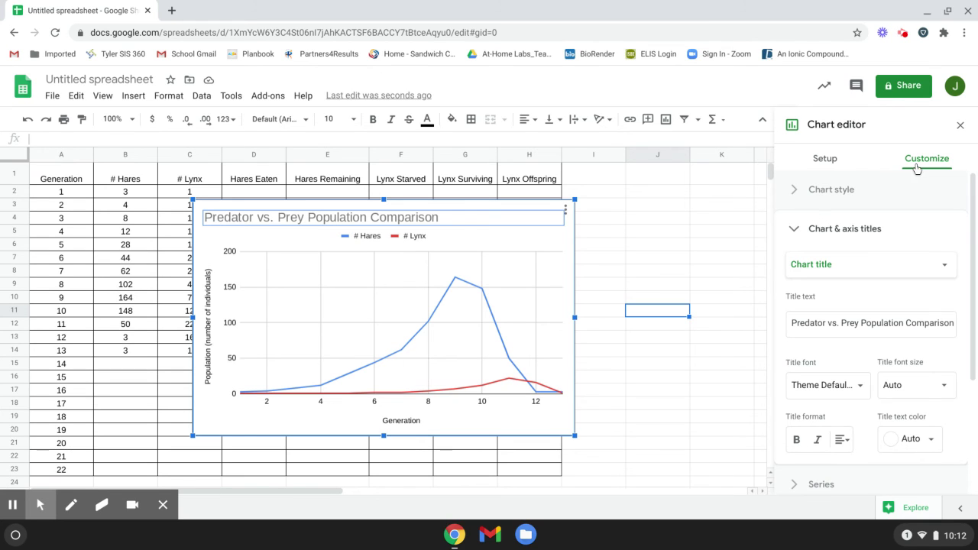
click(793, 231)
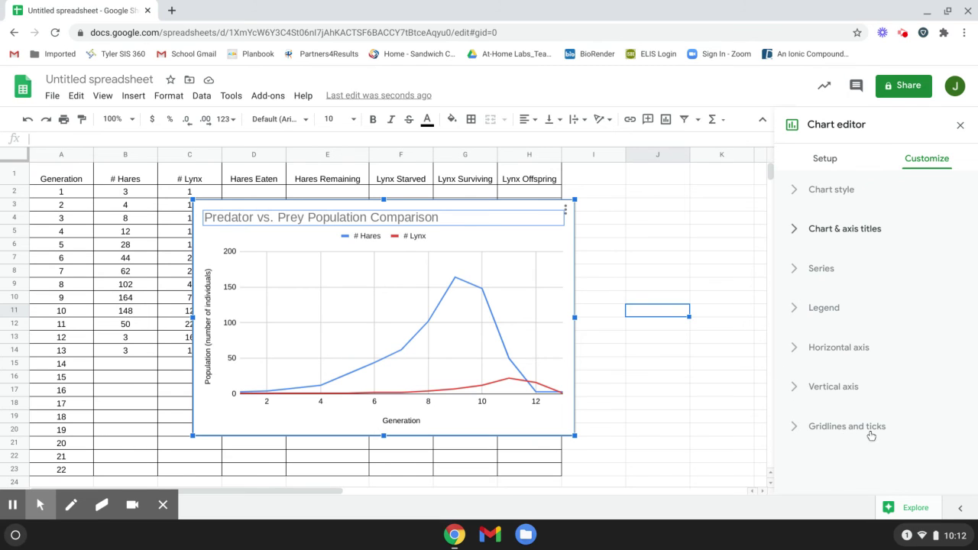
click(811, 429)
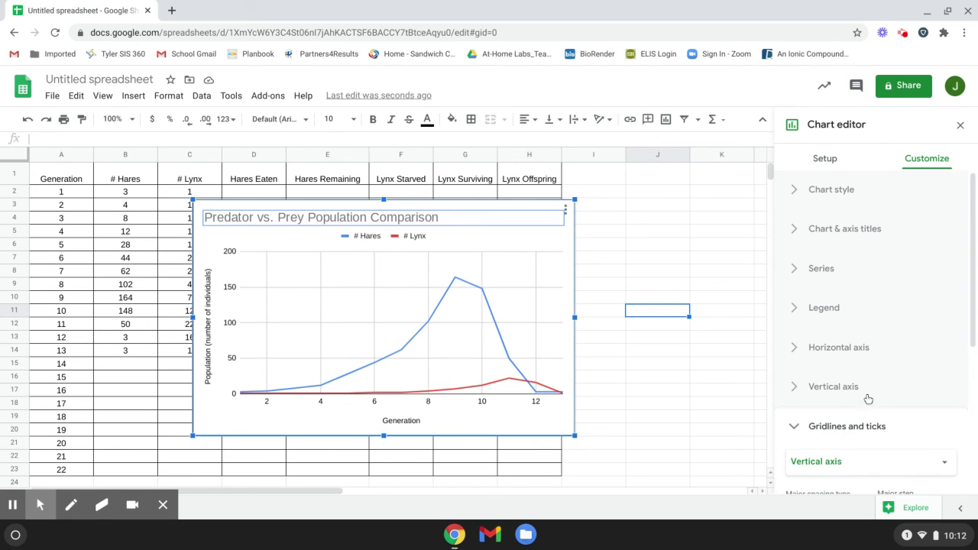
scroll(863, 393, down, 4)
scroll(863, 393, up, 3)
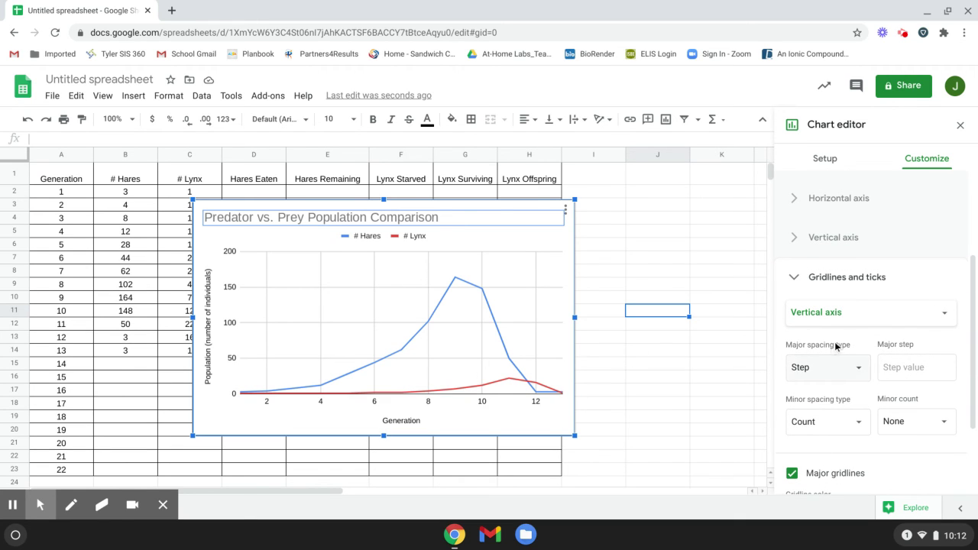
click(889, 319)
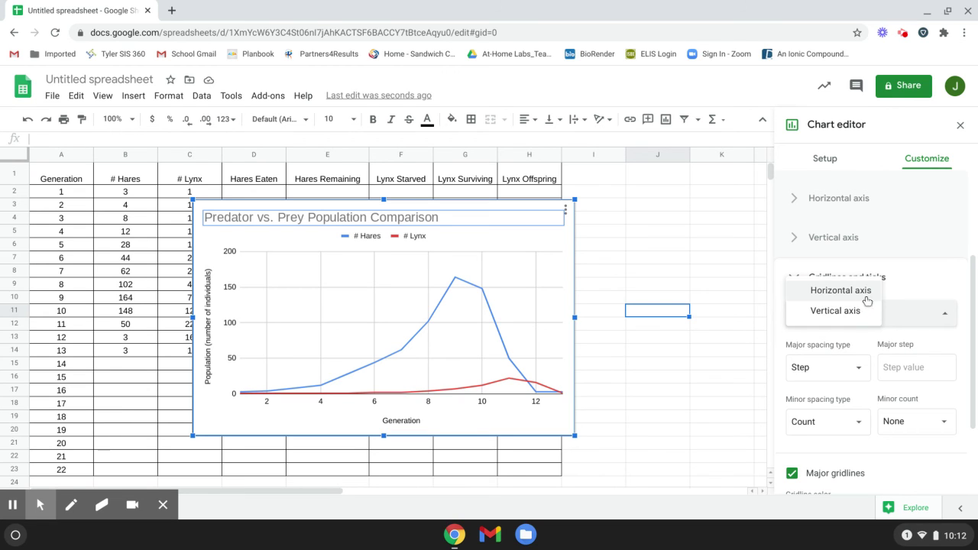
click(859, 294)
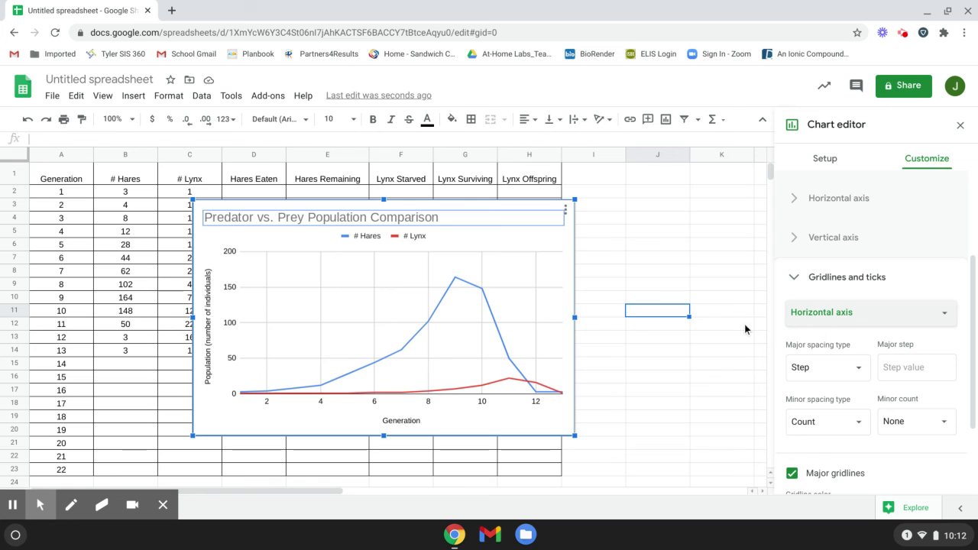
key(Escape)
scroll(897, 351, down, 1)
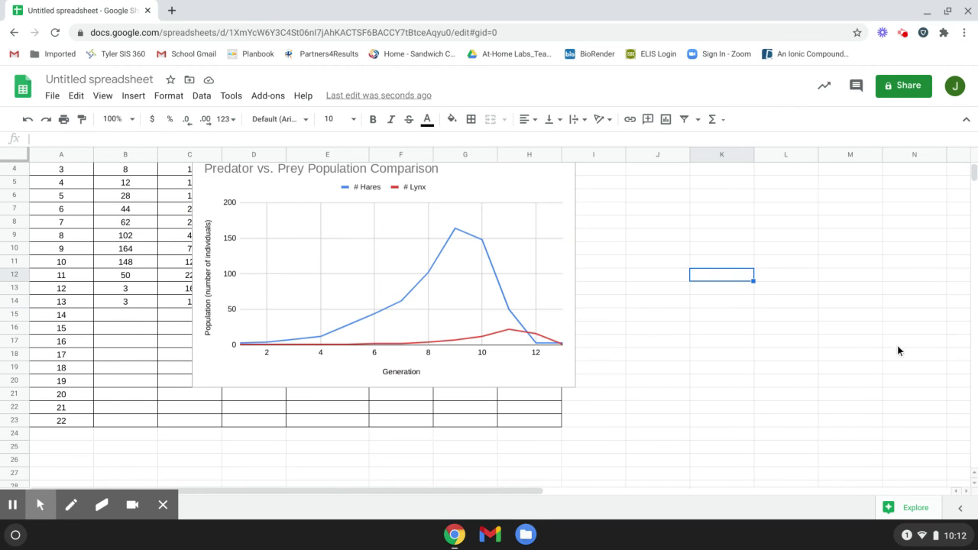
scroll(498, 265, up, 1)
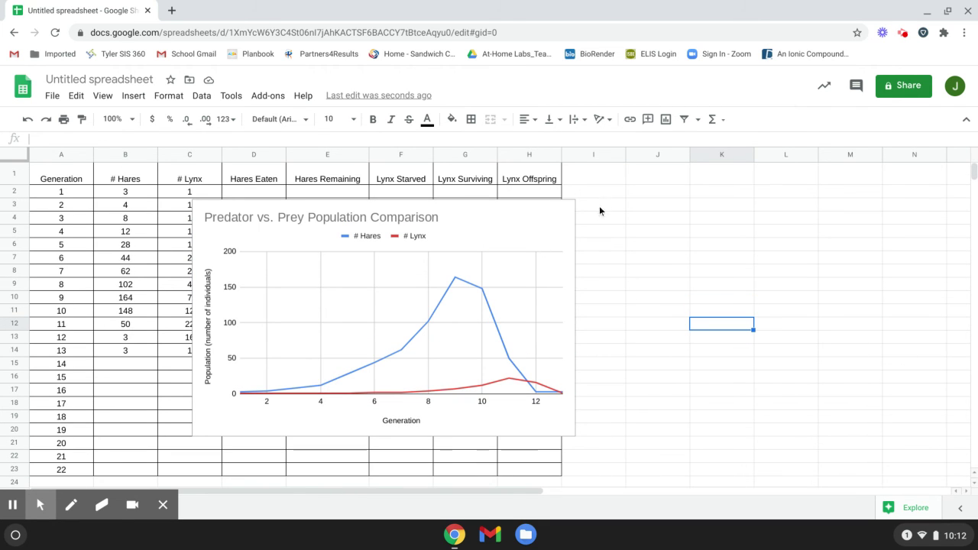
- Set the major step of the chart's horizontal axis gridlines to 1 and close the chart editor
click(514, 242)
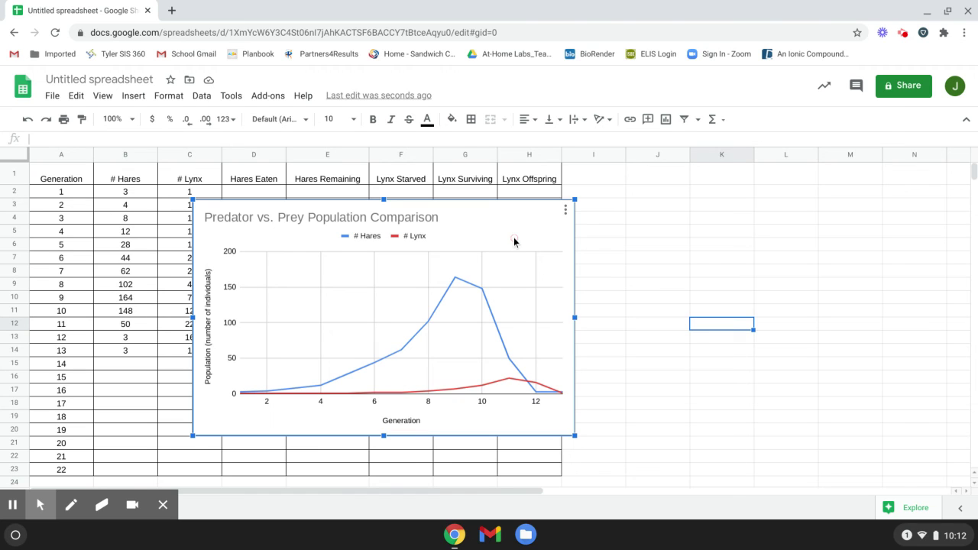
double_click(500, 225)
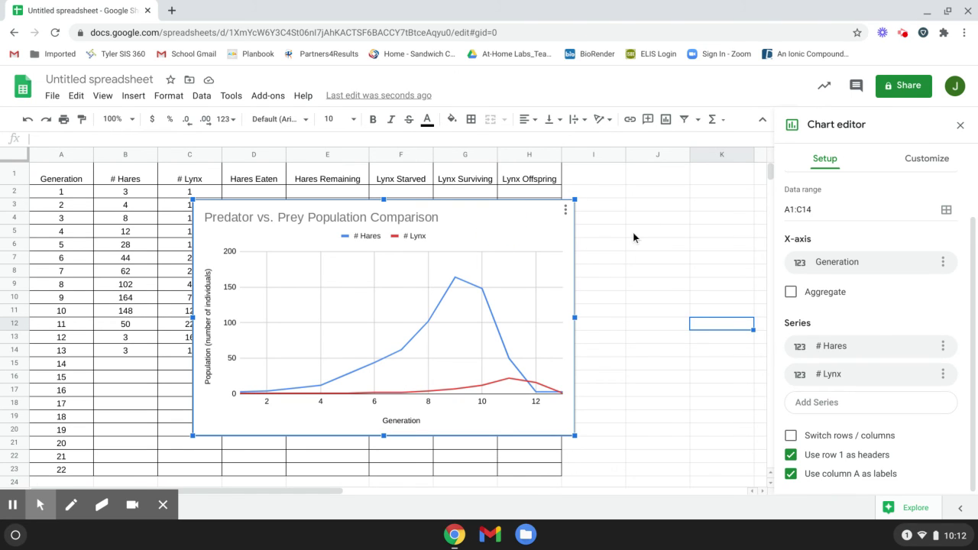
click(926, 158)
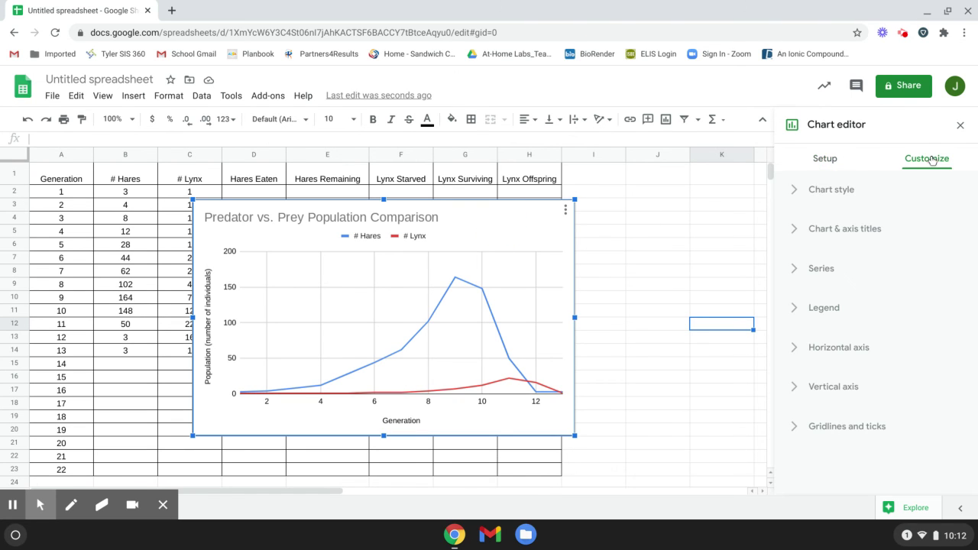
click(823, 429)
scroll(917, 382, down, 2)
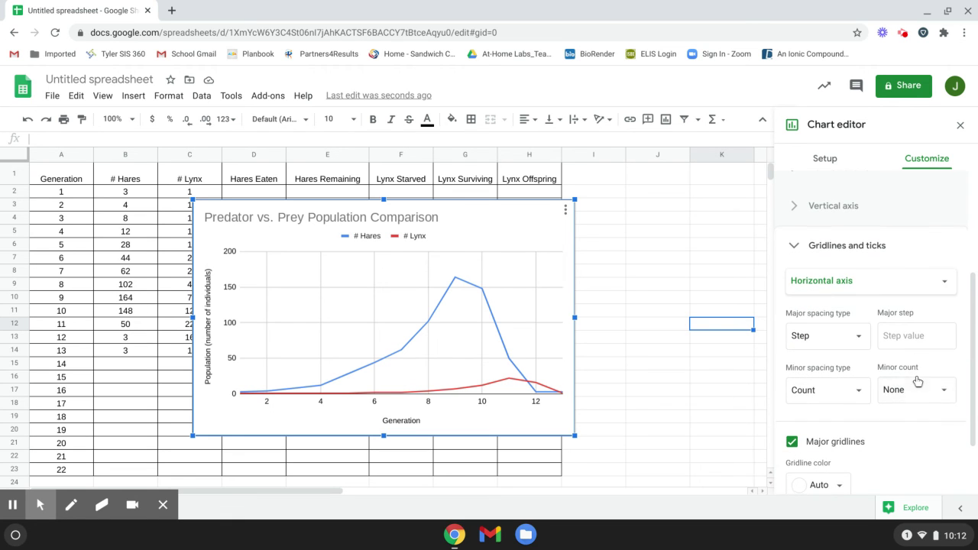
click(907, 333)
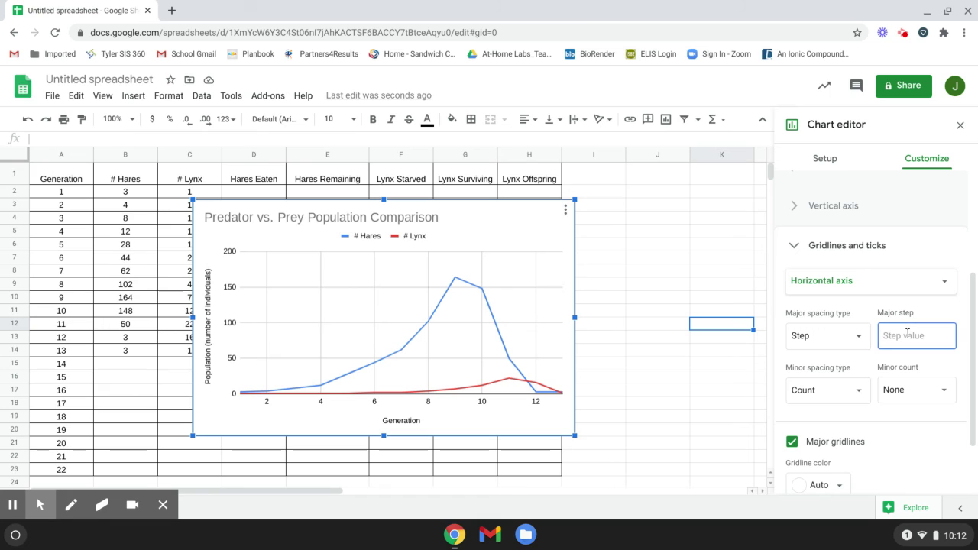
text(1)
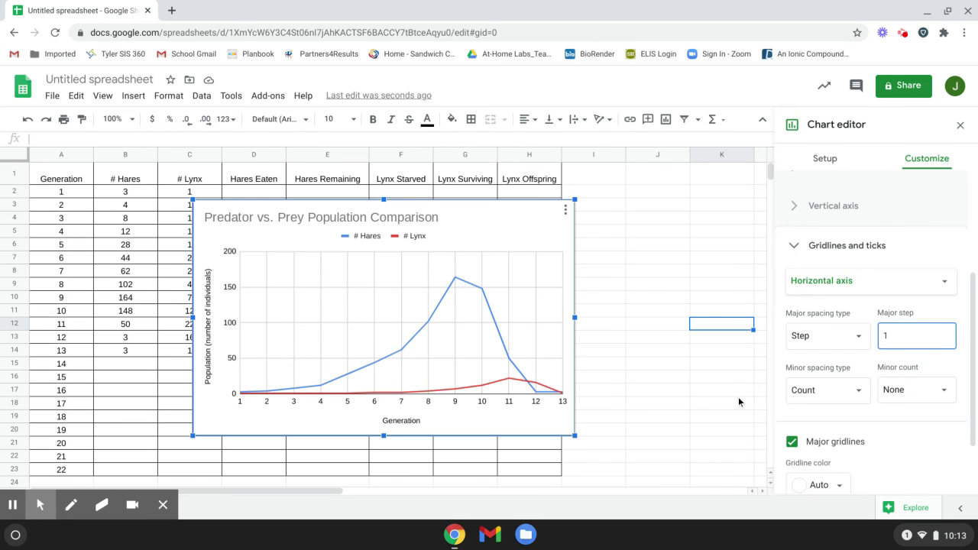
click(658, 392)
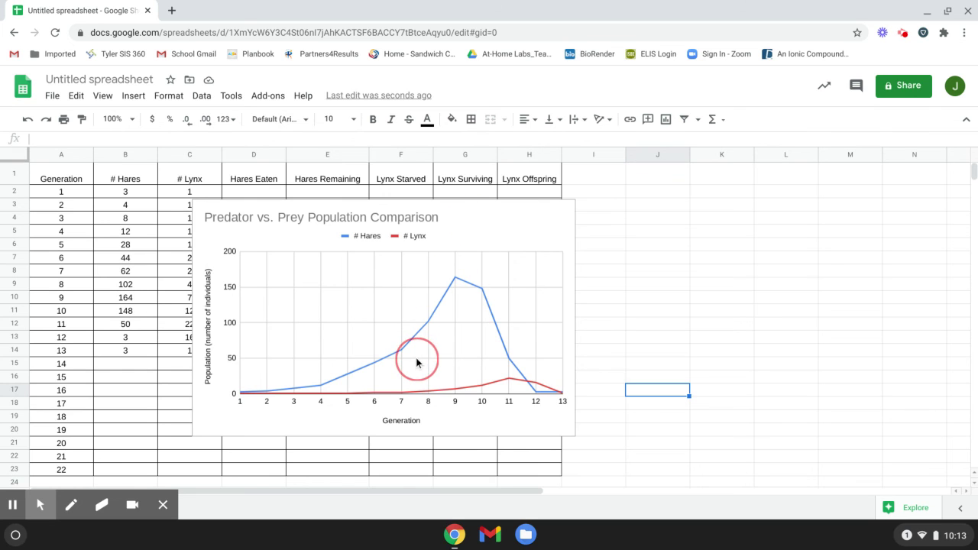
- Move the chart below the data table so that its upper edge sits at about row 25
click(497, 214)
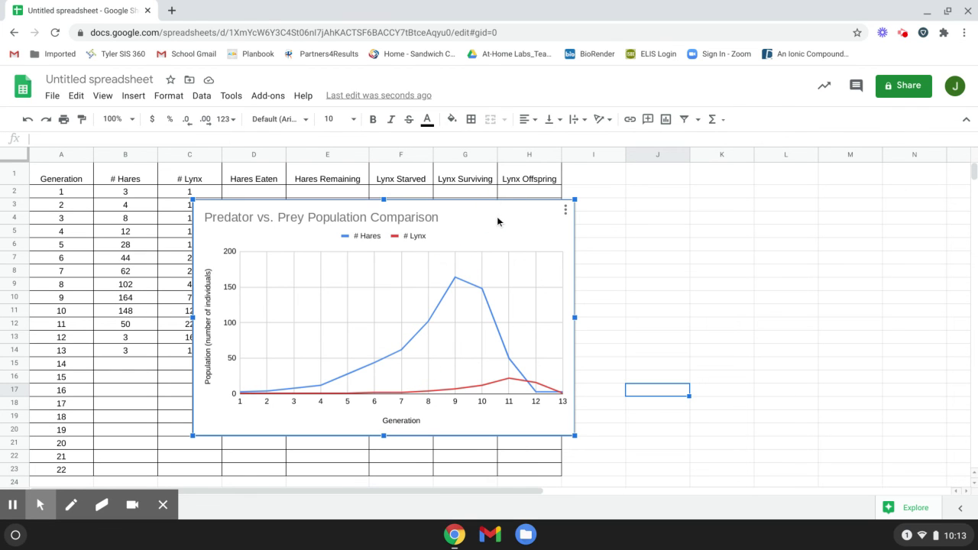
drag(356, 441, 232, 544)
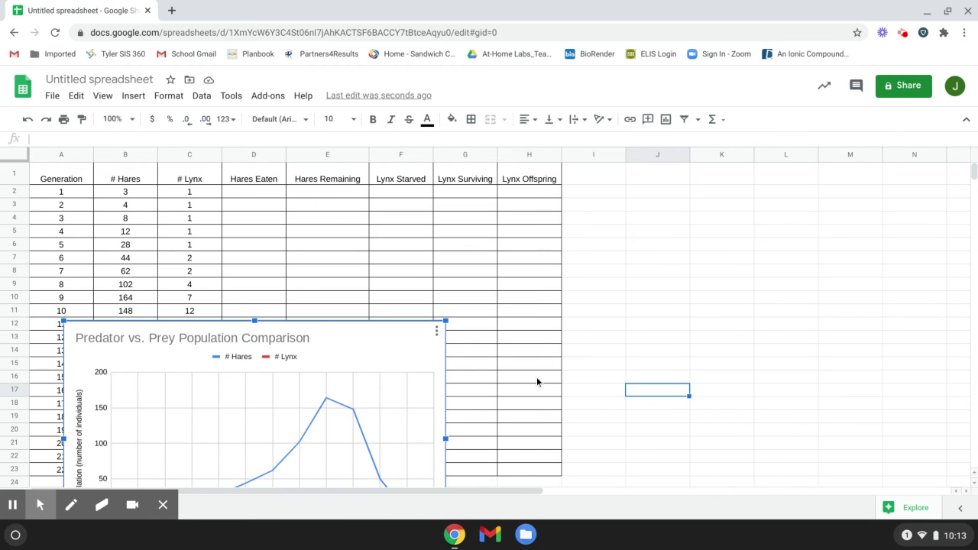
scroll(642, 294, down, 5)
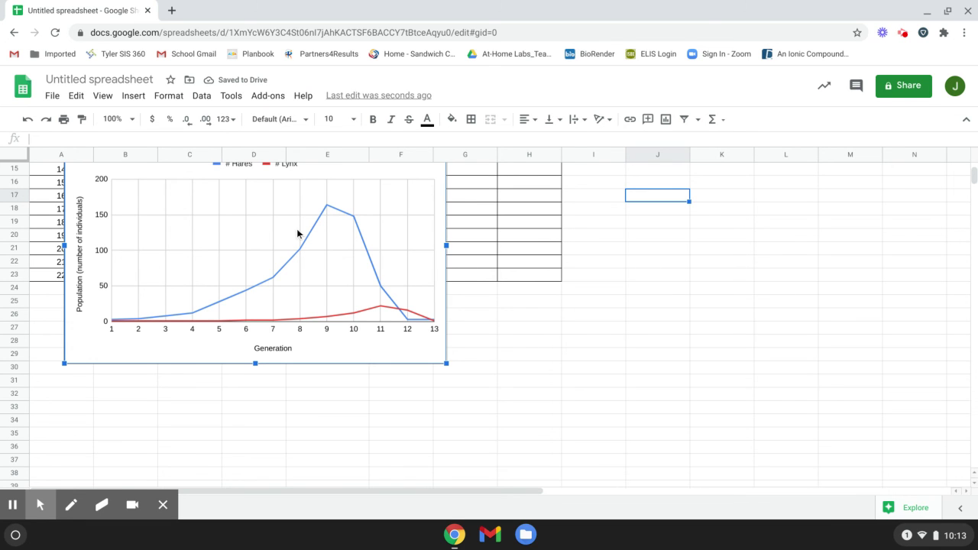
scroll(297, 233, up, 1)
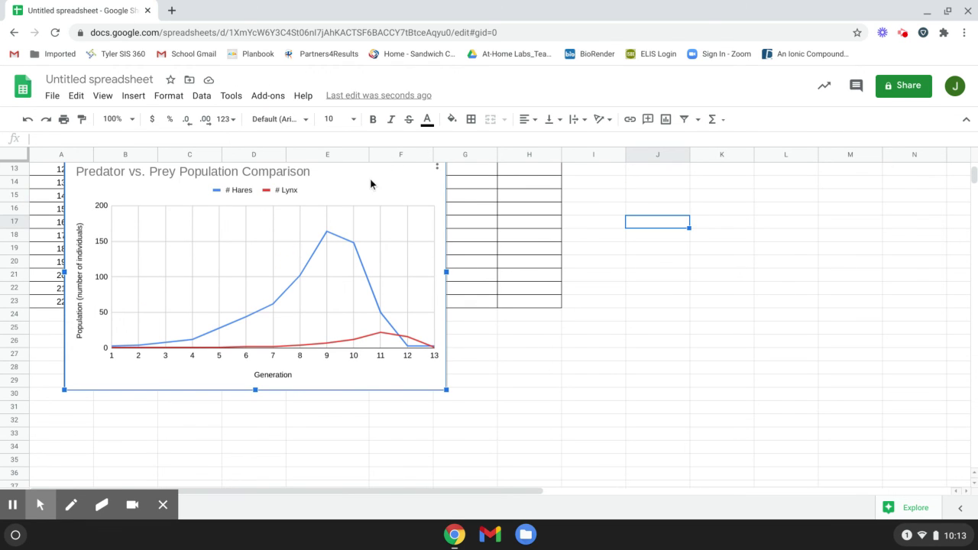
drag(310, 310, 301, 476)
scroll(563, 441, down, 2)
scroll(524, 351, up, 7)
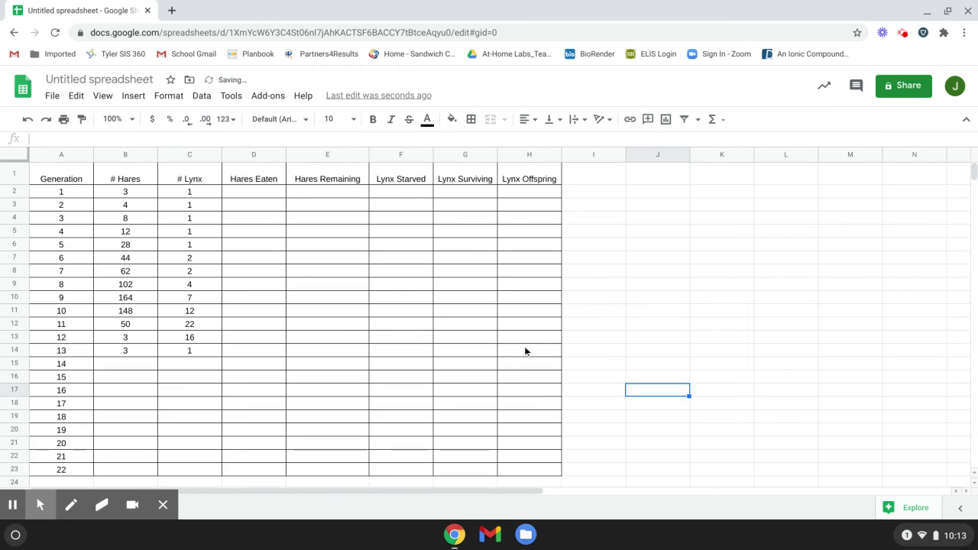
scroll(524, 352, down, 8)
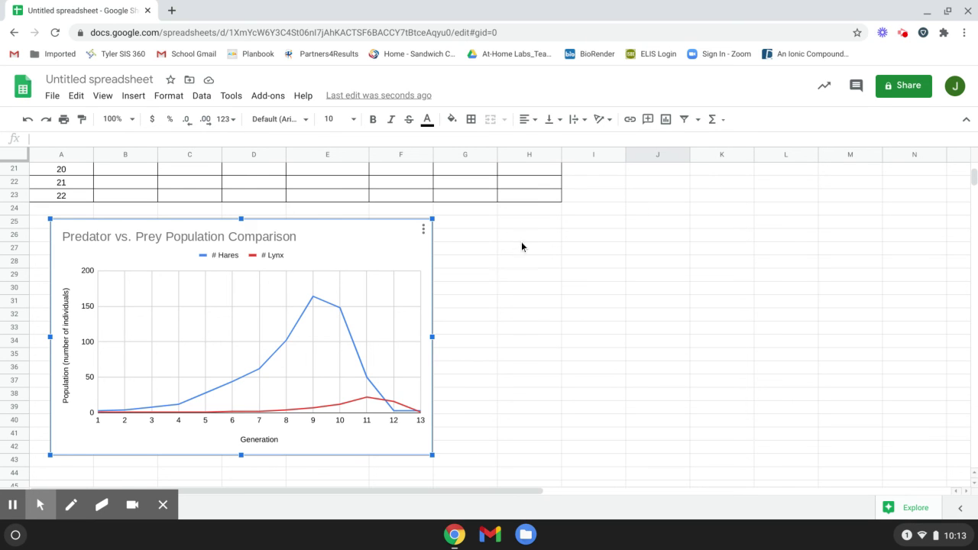
scroll(503, 306, up, 5)
scroll(503, 305, down, 6)
scroll(503, 309, up, 6)
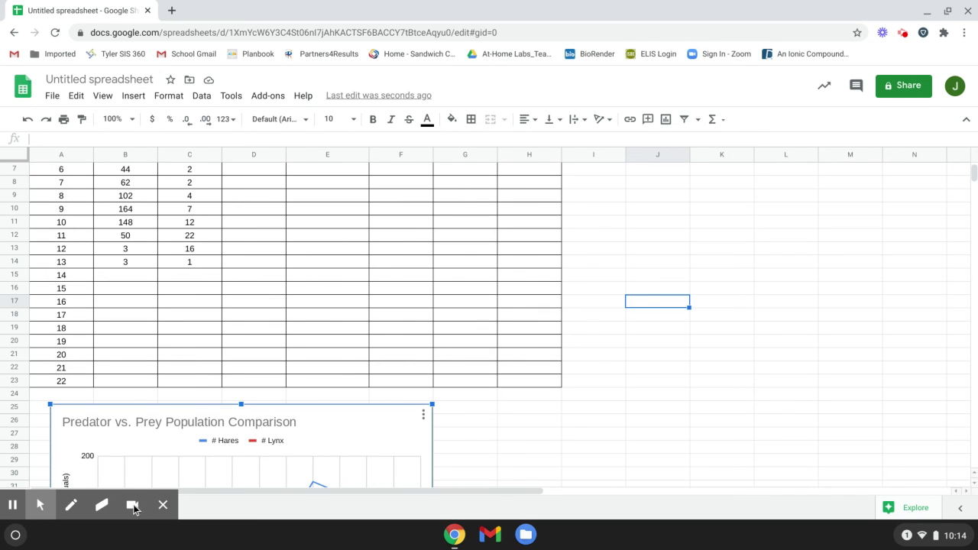
mouse_move(177, 508)
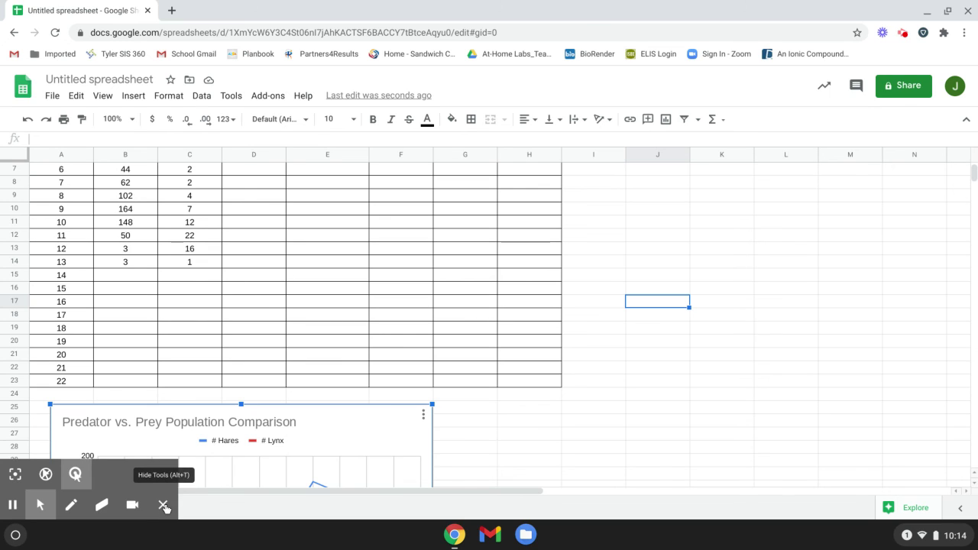